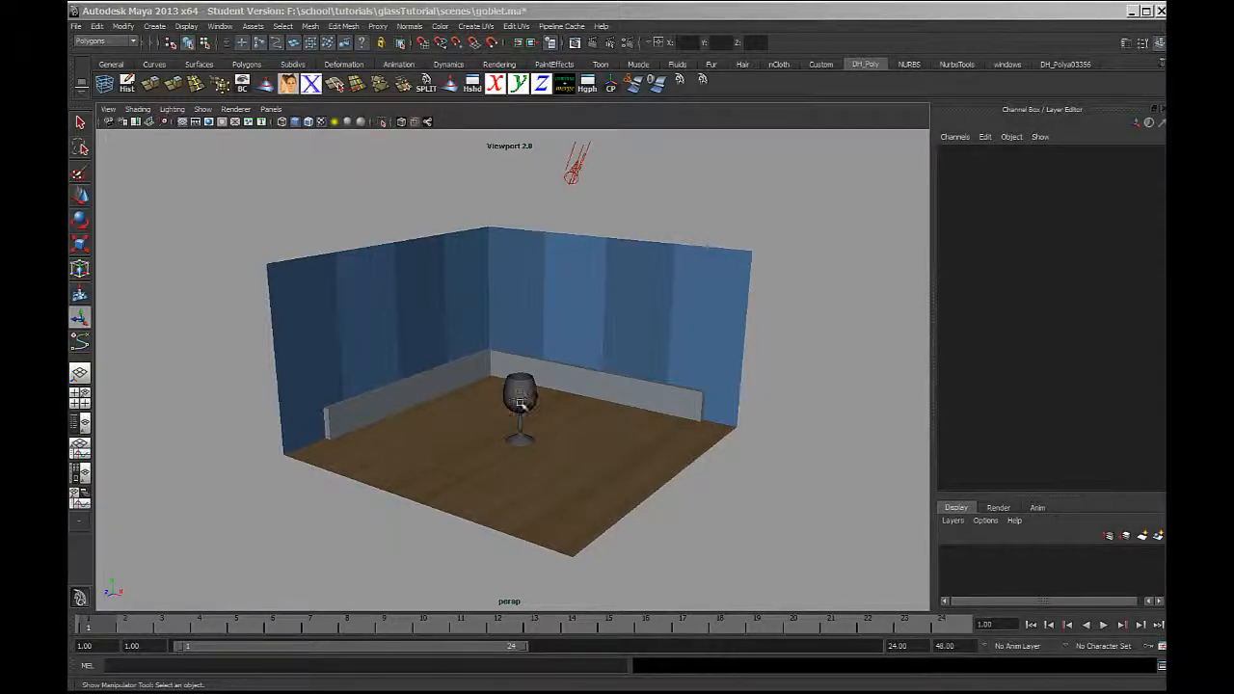
Step: Select the goblet and examine its bowl, stem and base up close in wireframe display
alt+right_drag(513, 422, 964, 383)
alt+drag(681, 450, 528, 474)
alt+right_drag(527, 474, 788, 476)
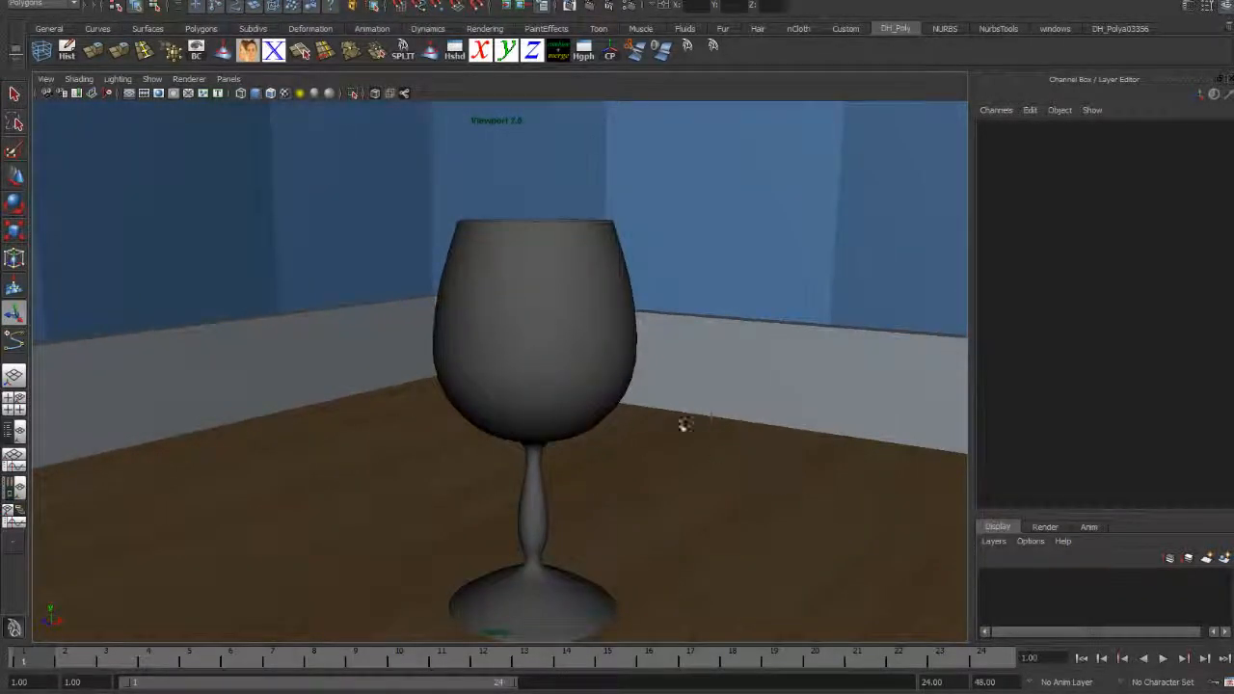
click(538, 358)
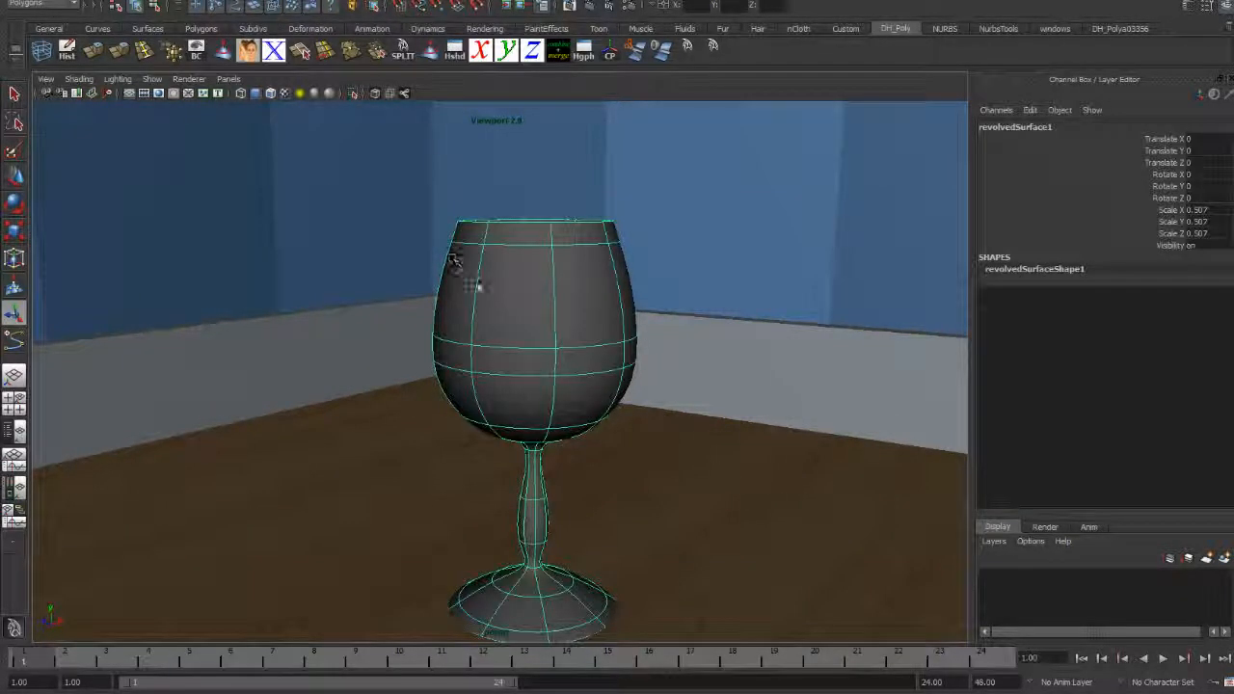
key(4)
alt+right_drag(447, 283, 655, 273)
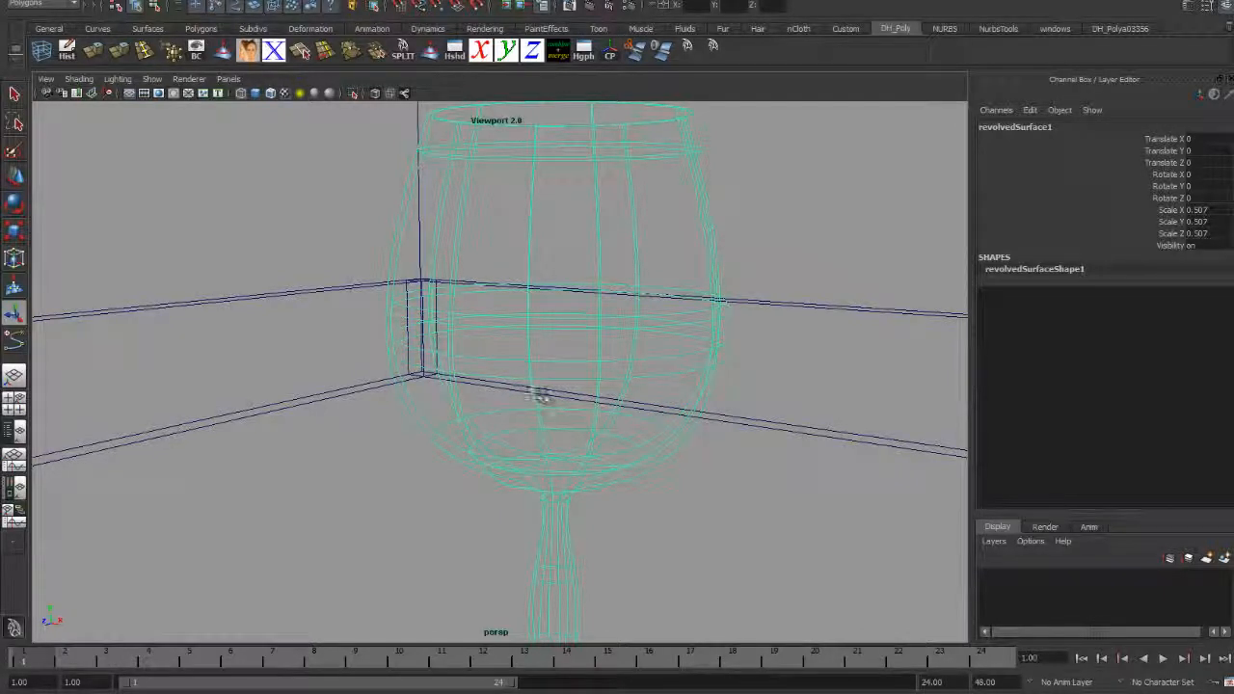
alt+drag(584, 428, 516, 277)
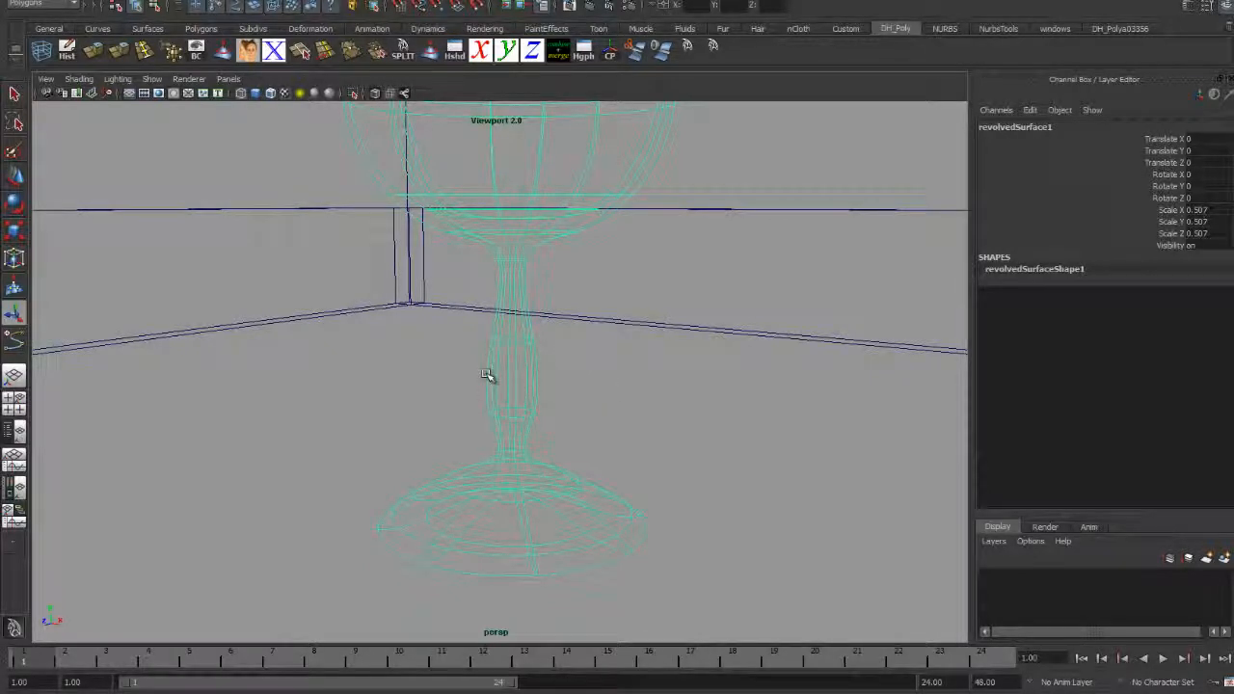
Step: Frame the whole goblet against the room corner, test-render the view with Maya Software, and close the render
scroll(492, 372, down, 5)
alt+middle_drag(606, 350, 642, 454)
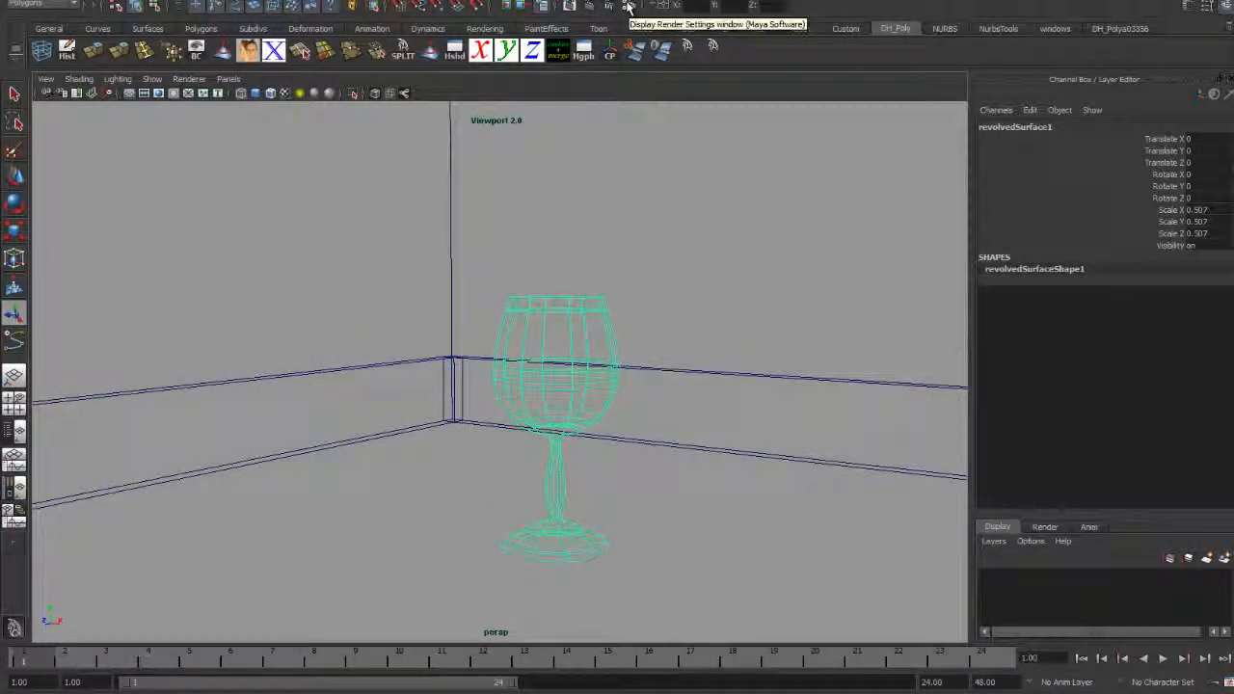
click(590, 6)
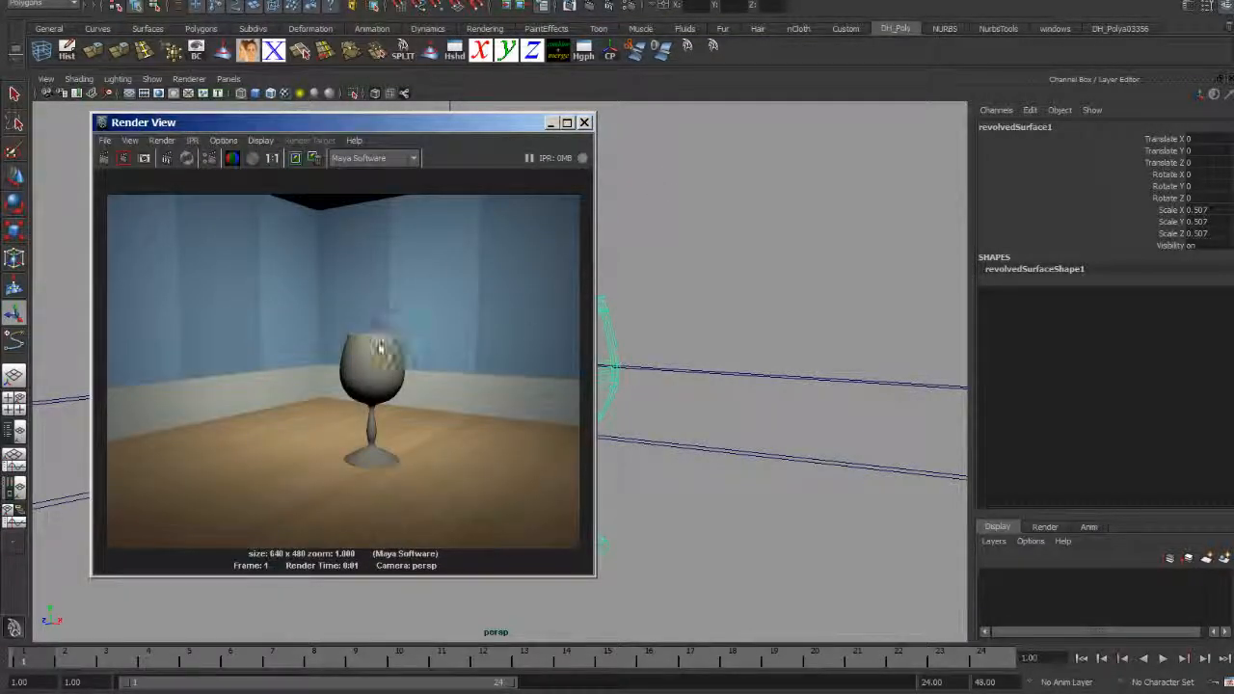
click(583, 123)
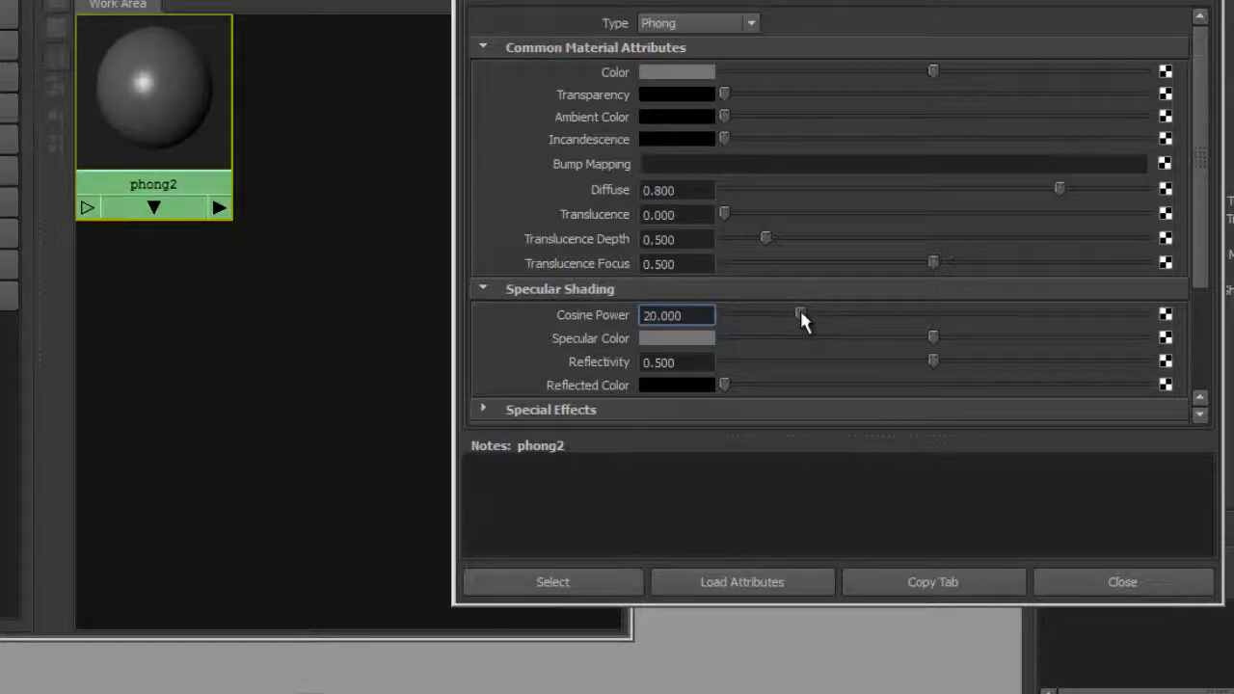
Step: Preview the phong2 highlight at Cosine Power values of about 3.8, 98 and 100
drag(800, 312, 731, 318)
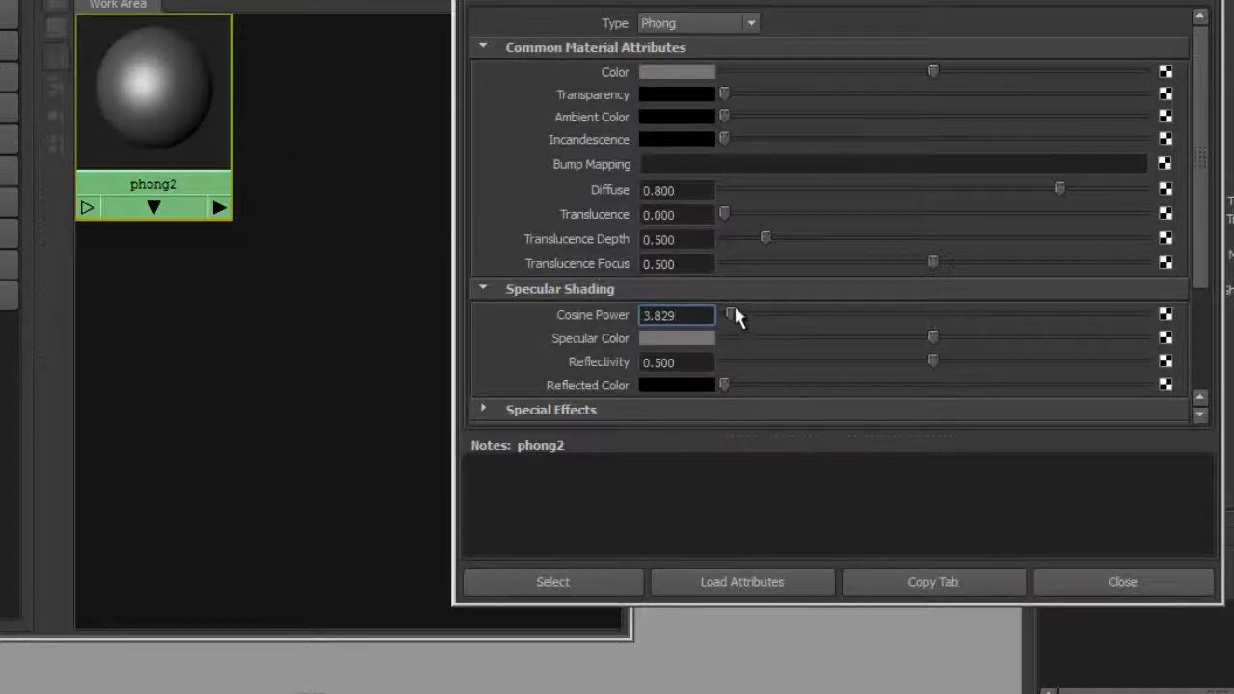
drag(733, 313, 1134, 322)
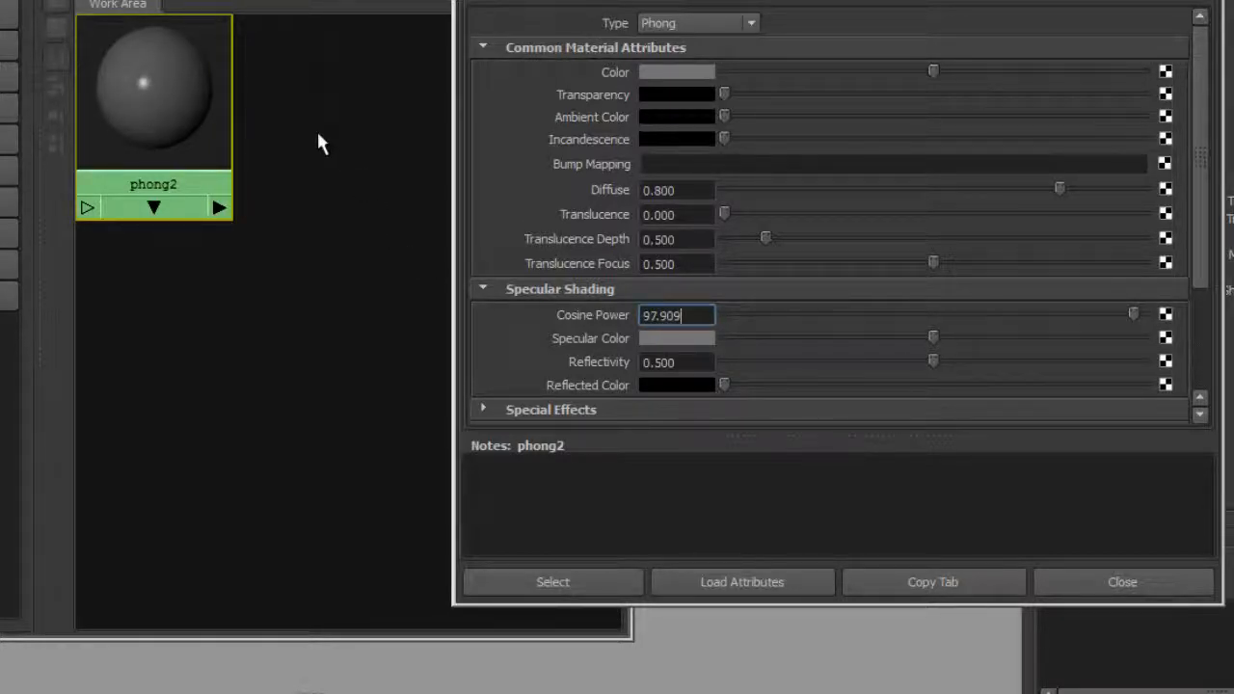
drag(1138, 309, 1174, 318)
Step: Set phong2's Cosine Power to 200
drag(702, 318, 546, 316)
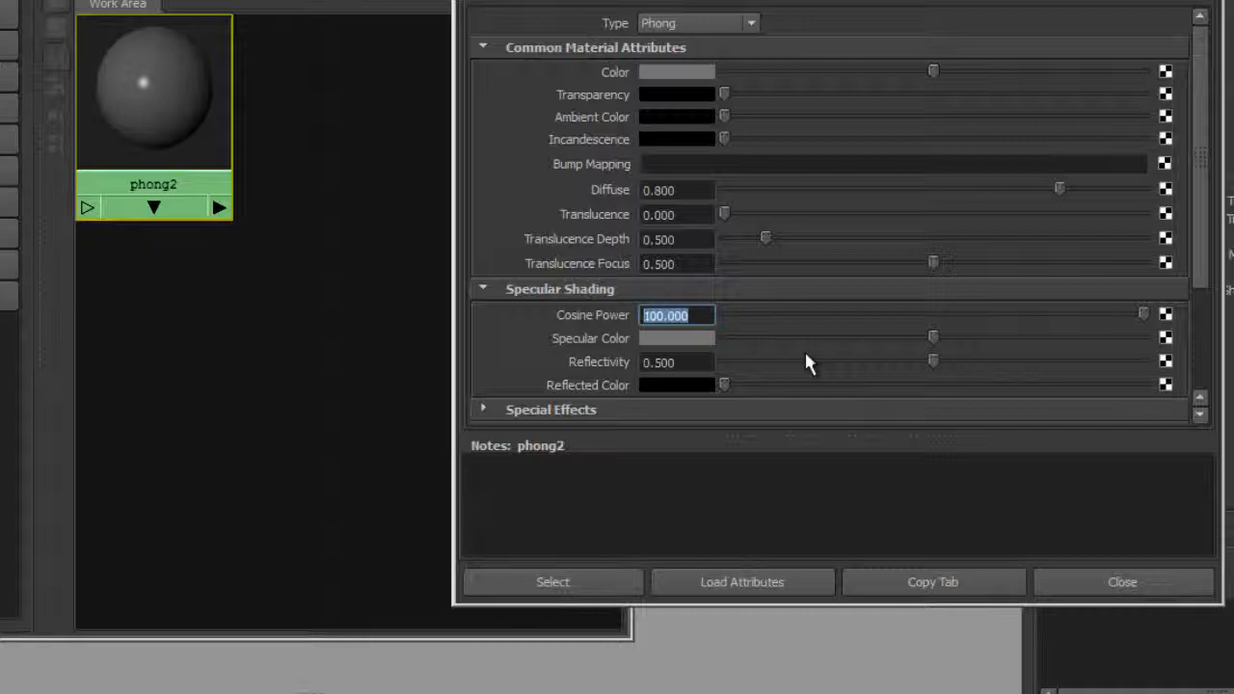
text(200)
key(Return)
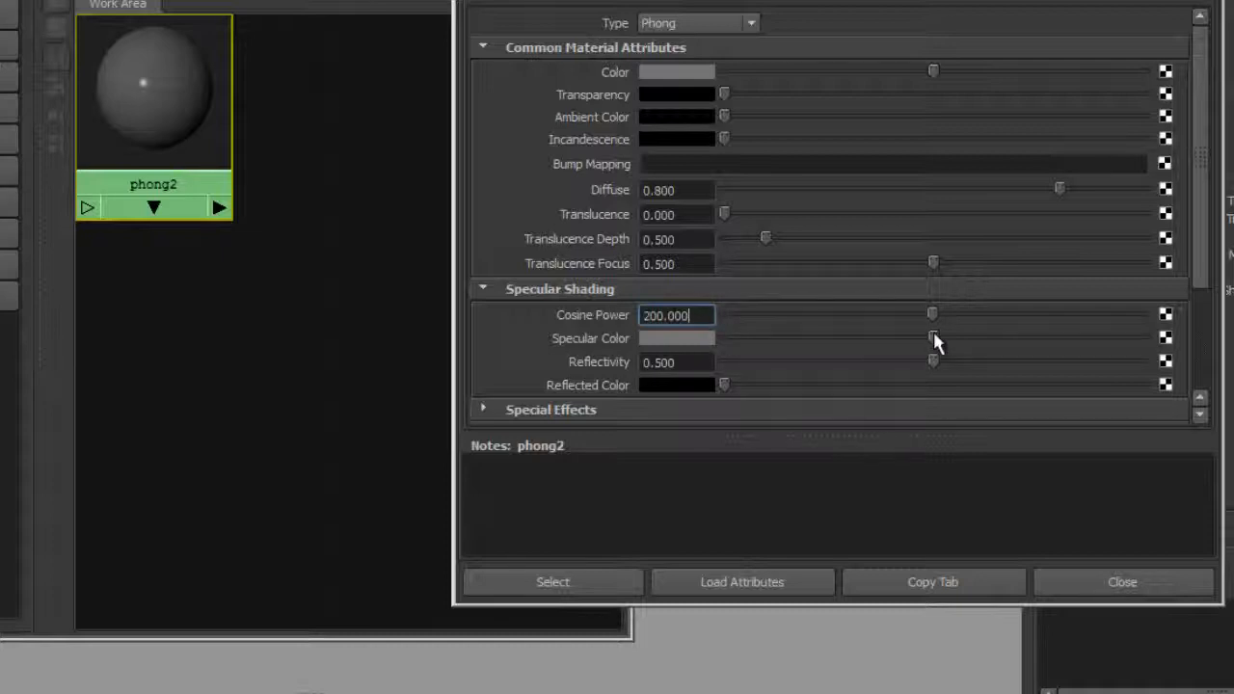
Step: Darken phong2's Specular Color slightly to about 0.493 and close its attributes
drag(923, 339, 931, 377)
click(703, 362)
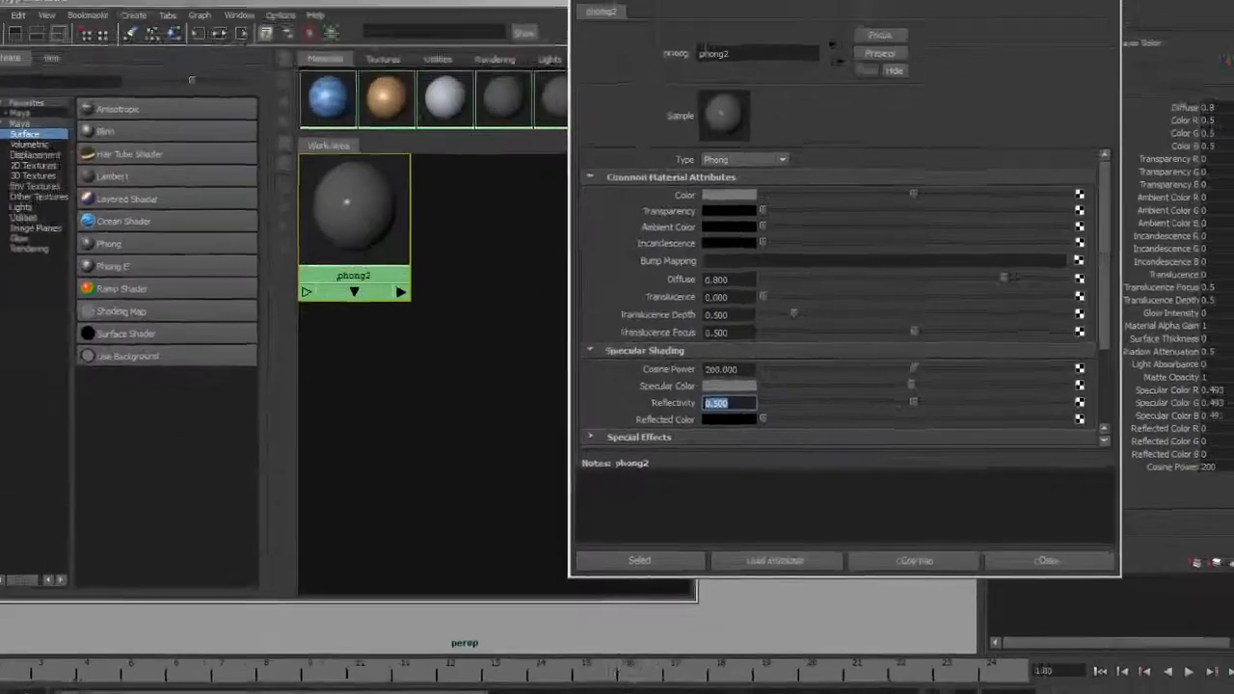
click(1090, 13)
Step: Assign the phong2 material to the goblet and test-render the scene
drag(604, 40, 883, 349)
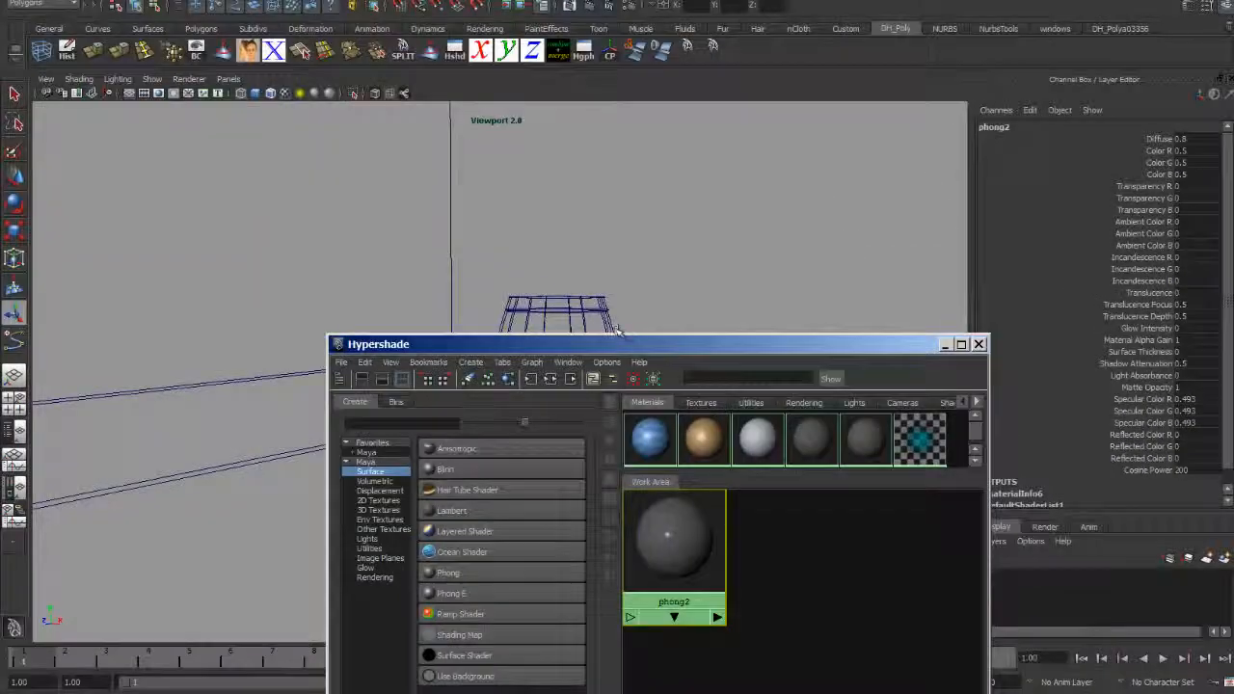
click(583, 312)
right_drag(683, 526, 679, 493)
drag(673, 349, 495, 109)
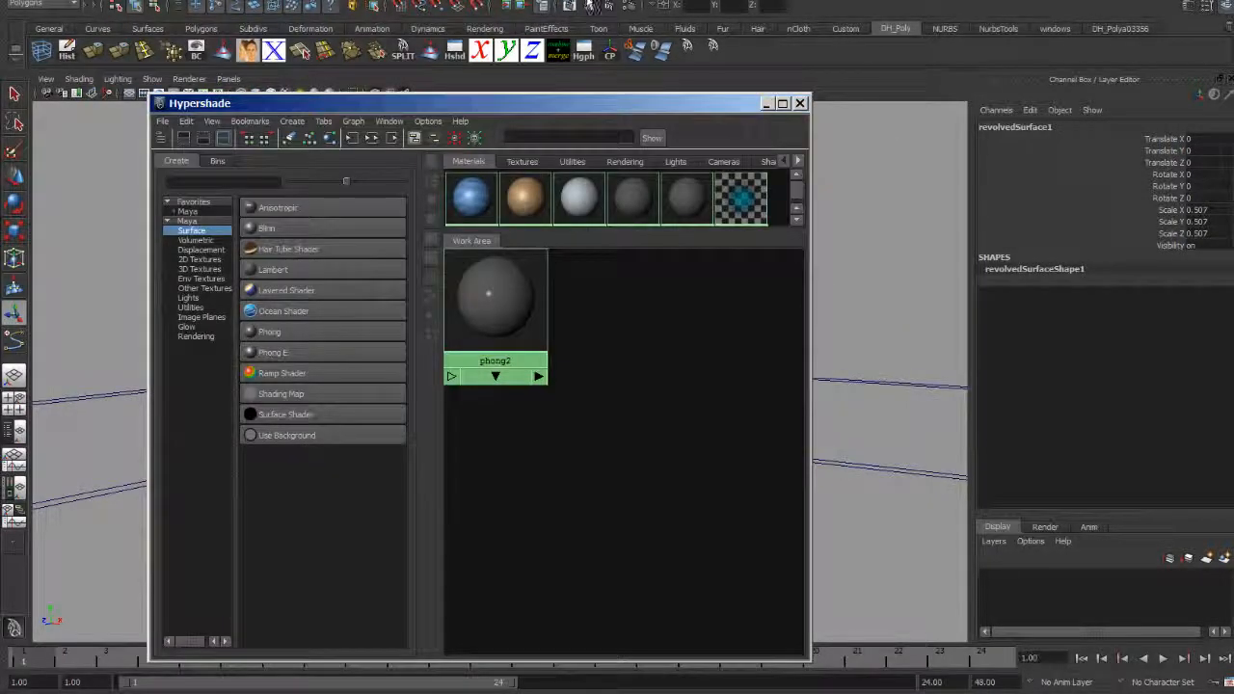
click(590, 6)
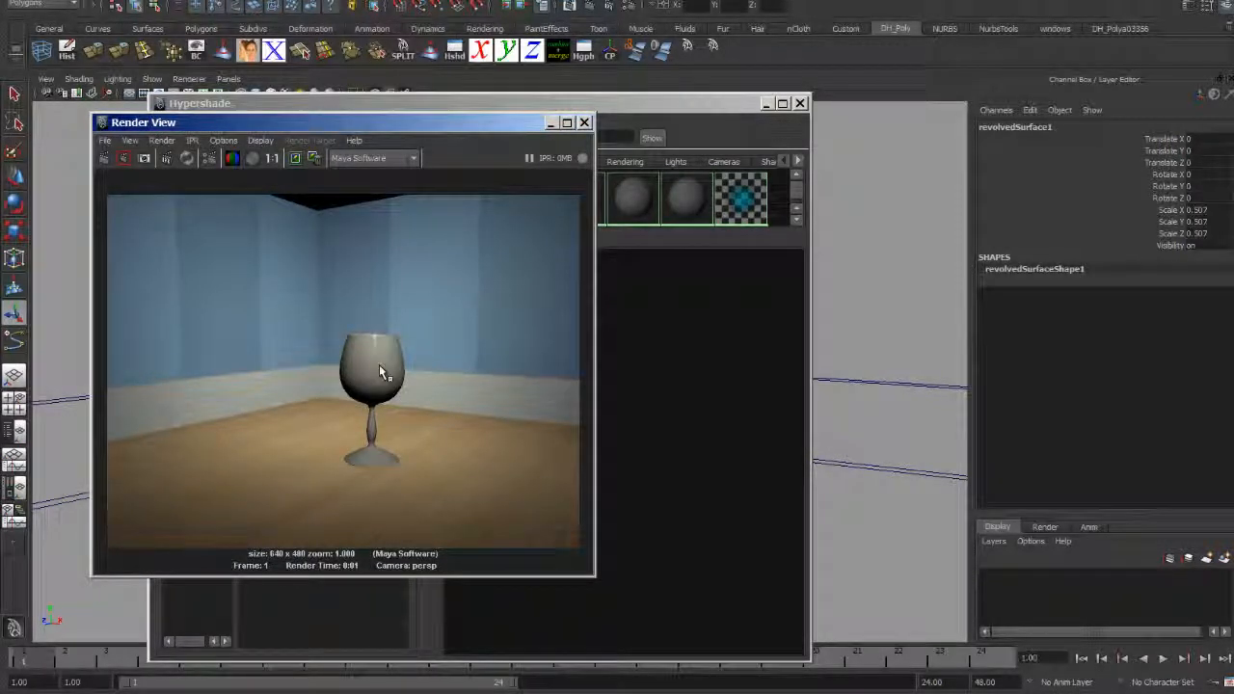
click(549, 122)
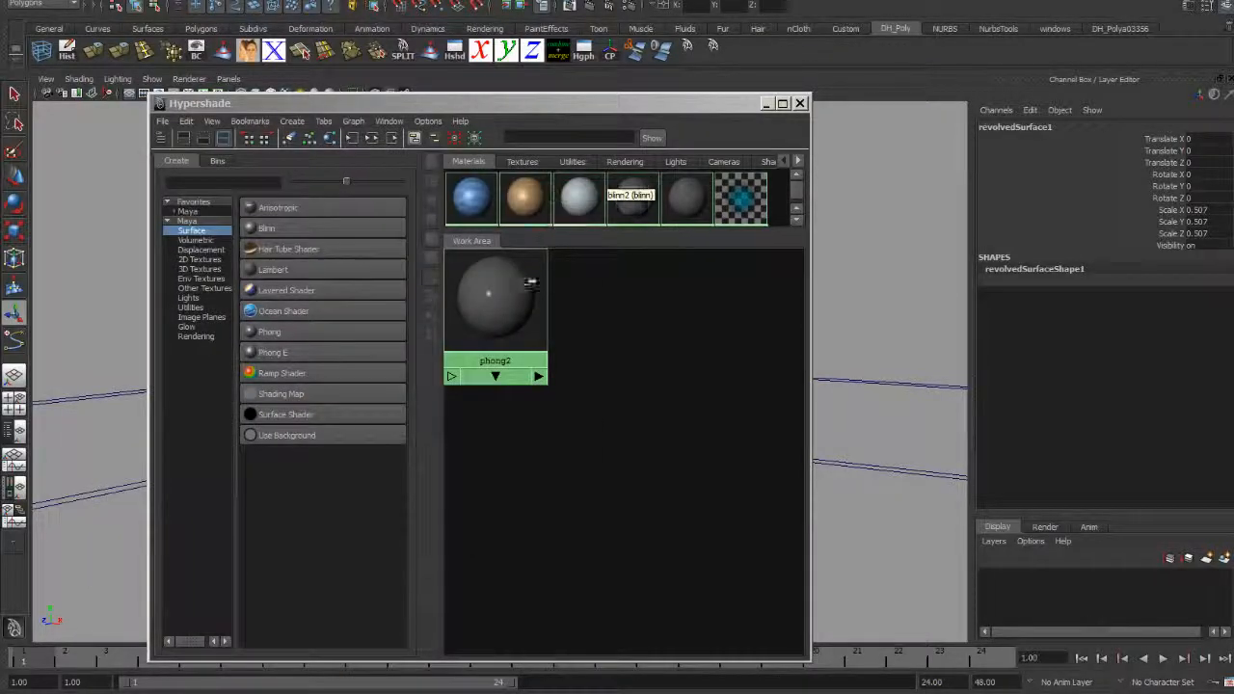
Step: Set phong2's Transparency to full white
click(535, 275)
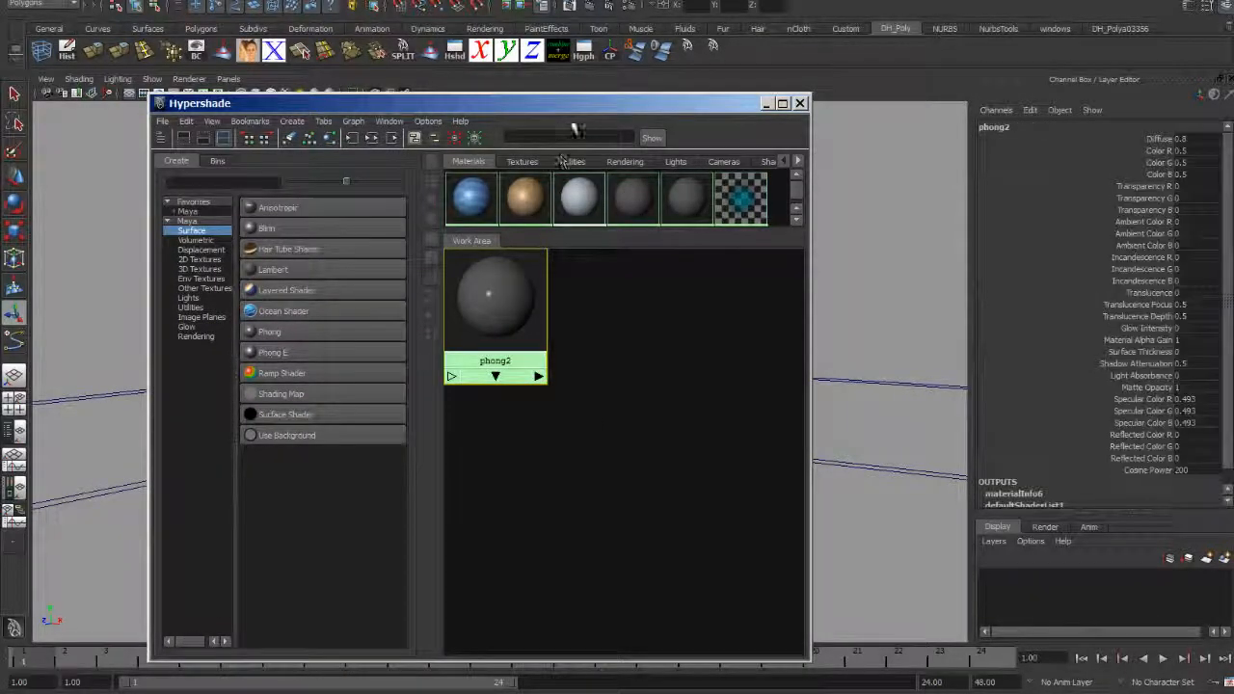
click(1180, 5)
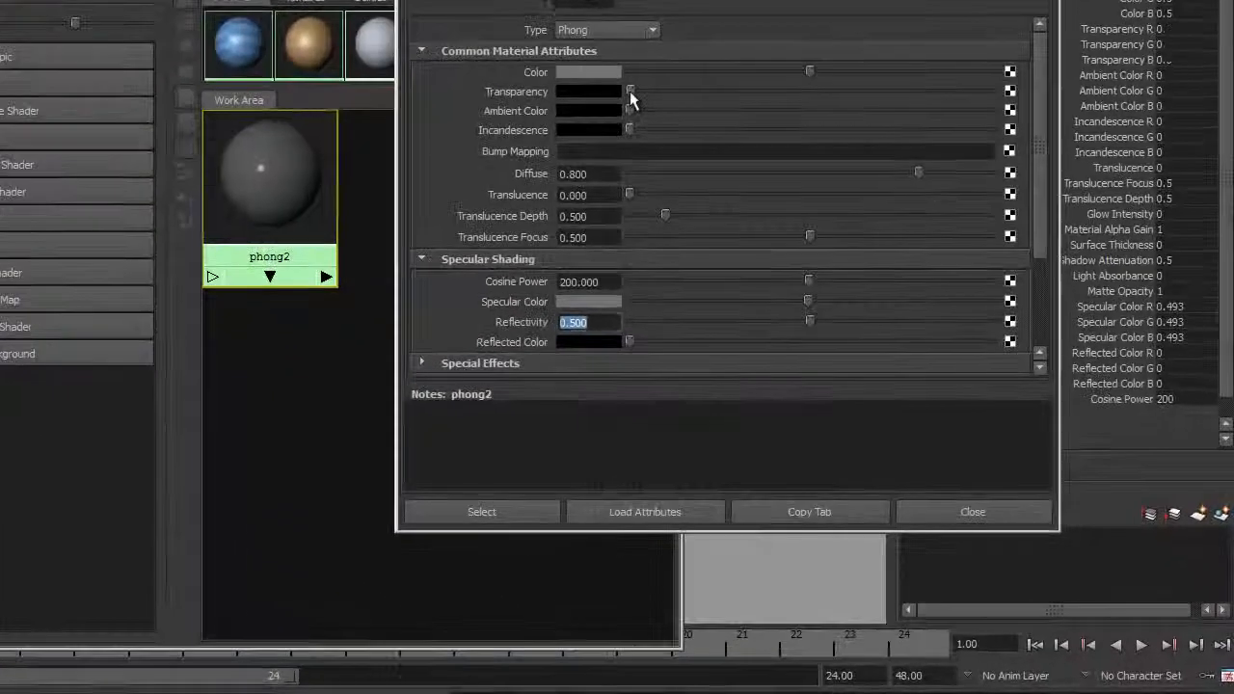
drag(630, 91, 998, 97)
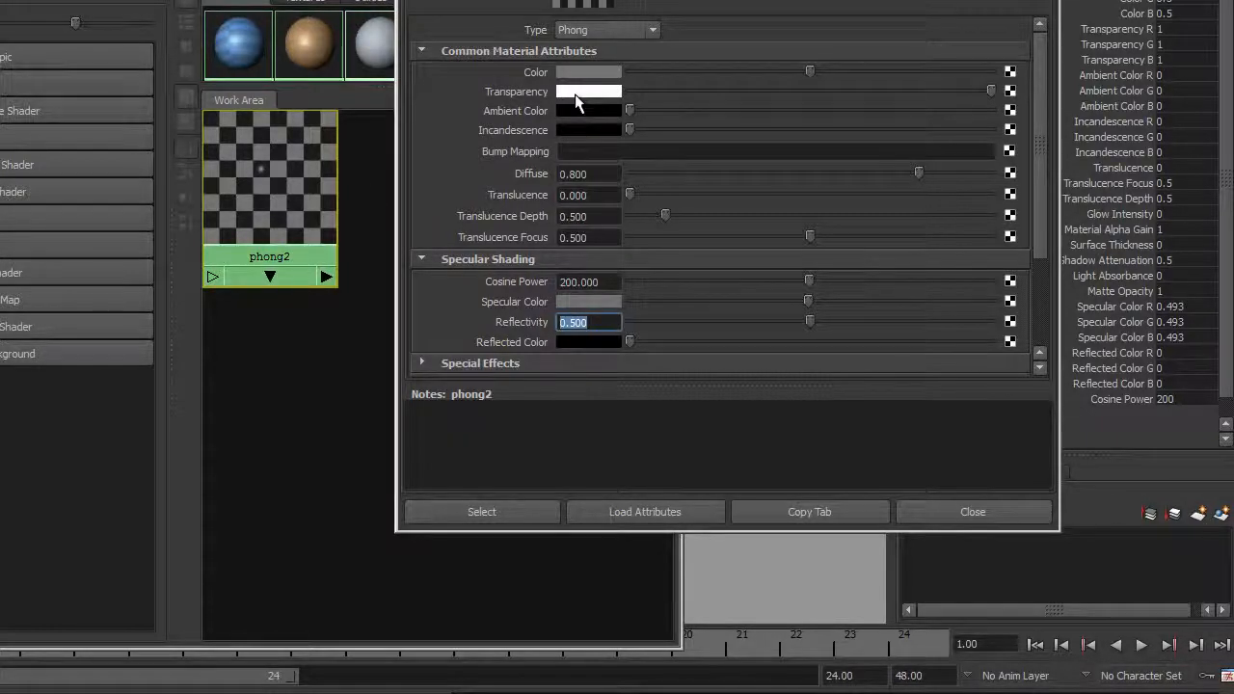
drag(991, 91, 635, 117)
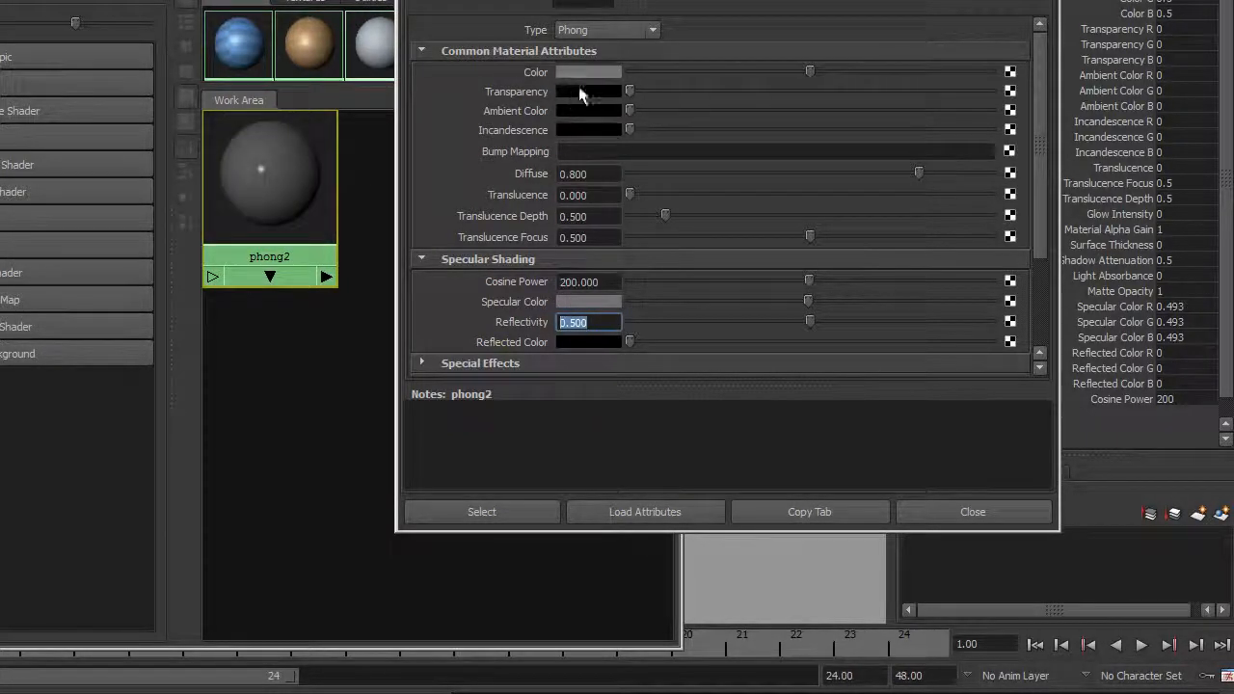
drag(630, 91, 998, 93)
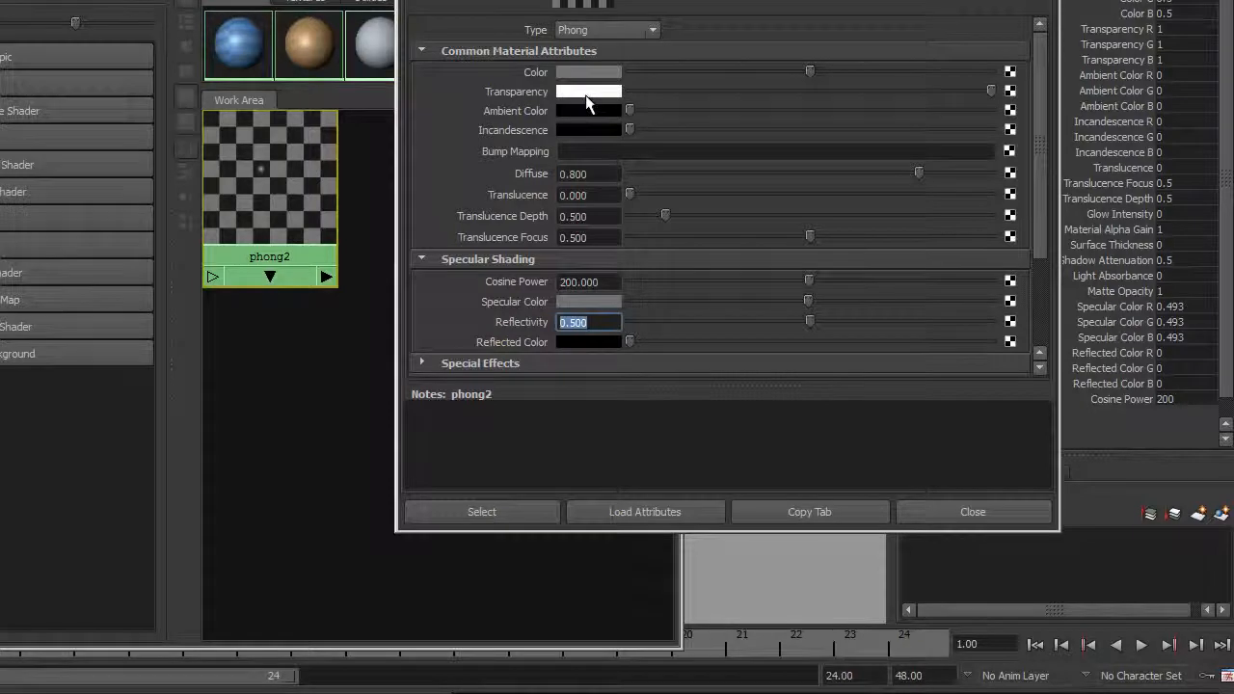
Step: Set phong2's Color to black, close its attributes and test-render the scene
drag(810, 70, 622, 82)
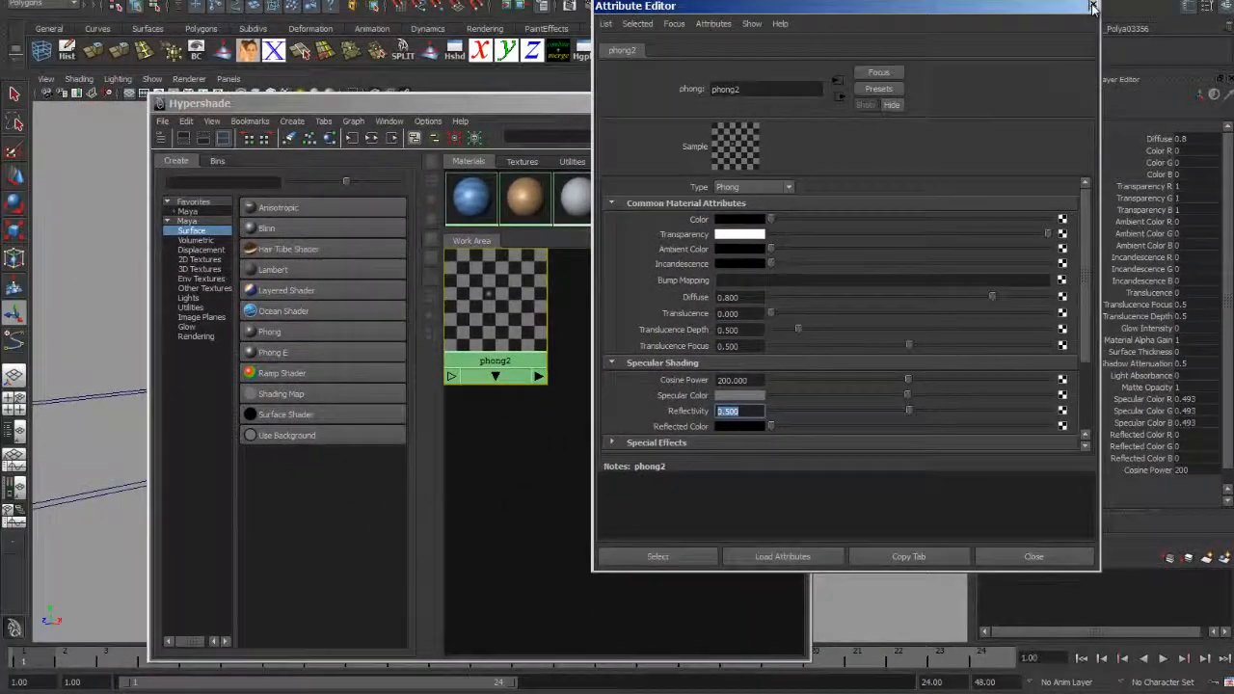
click(1093, 7)
click(599, 8)
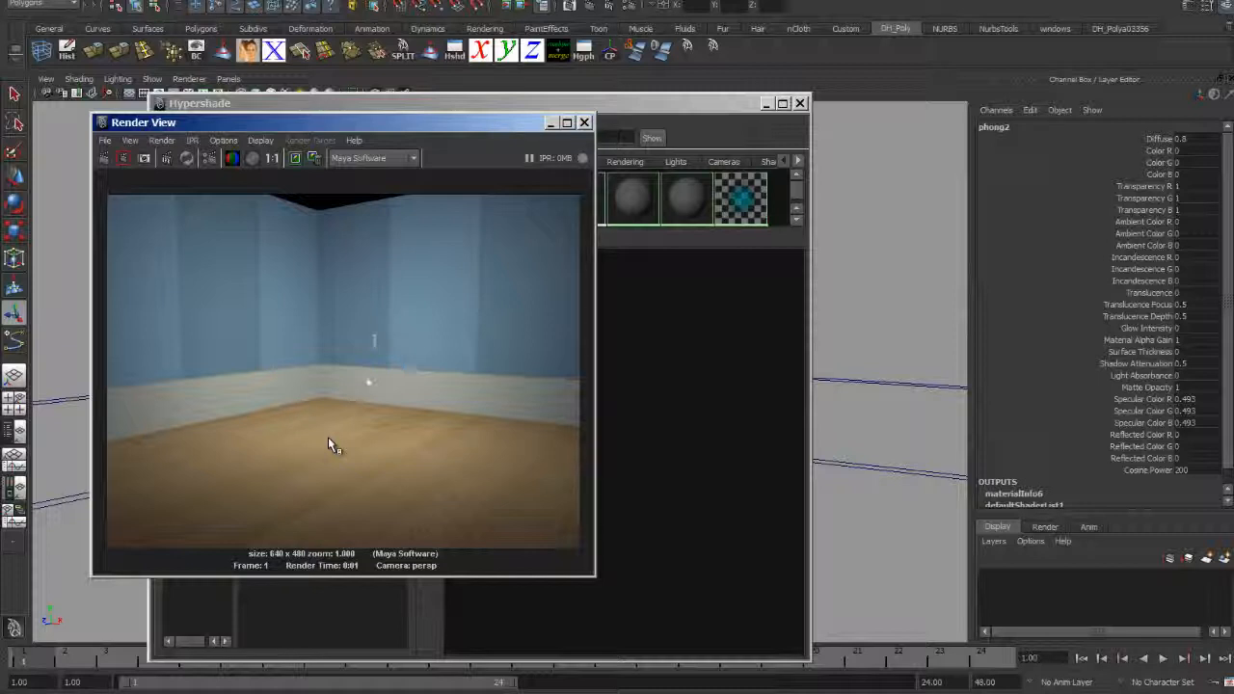
click(586, 123)
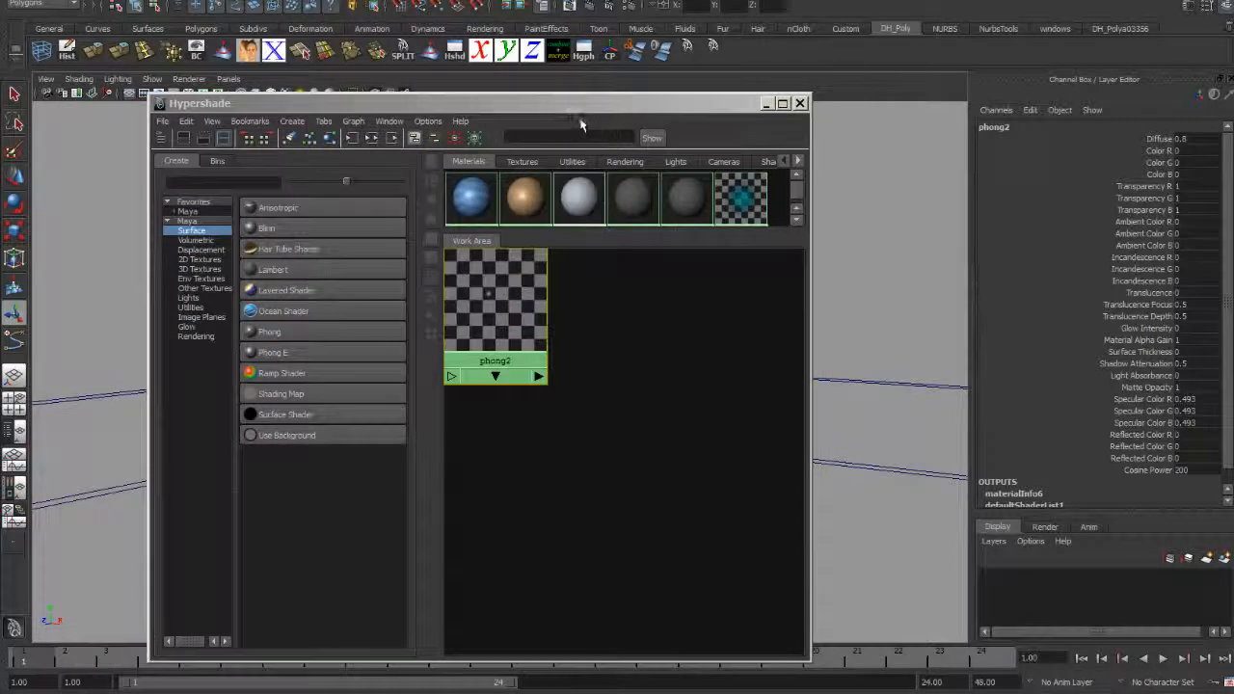
Step: Enable Raytracing in the Maya Software render settings
click(629, 9)
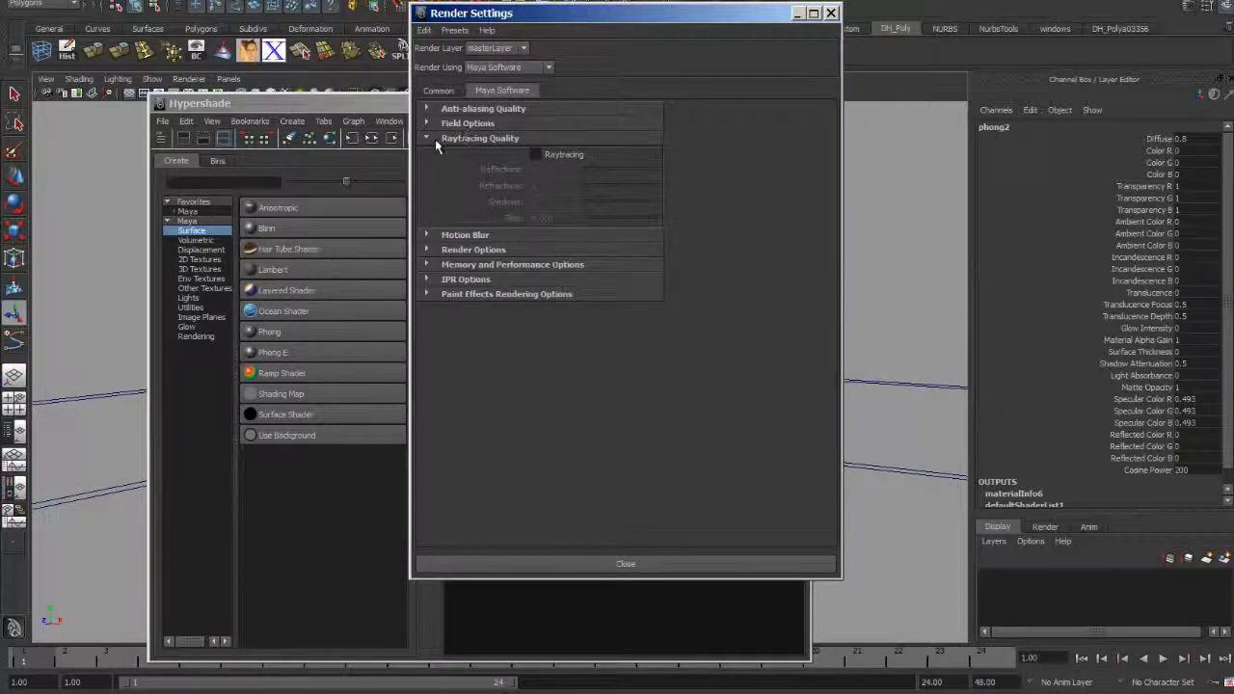
click(534, 154)
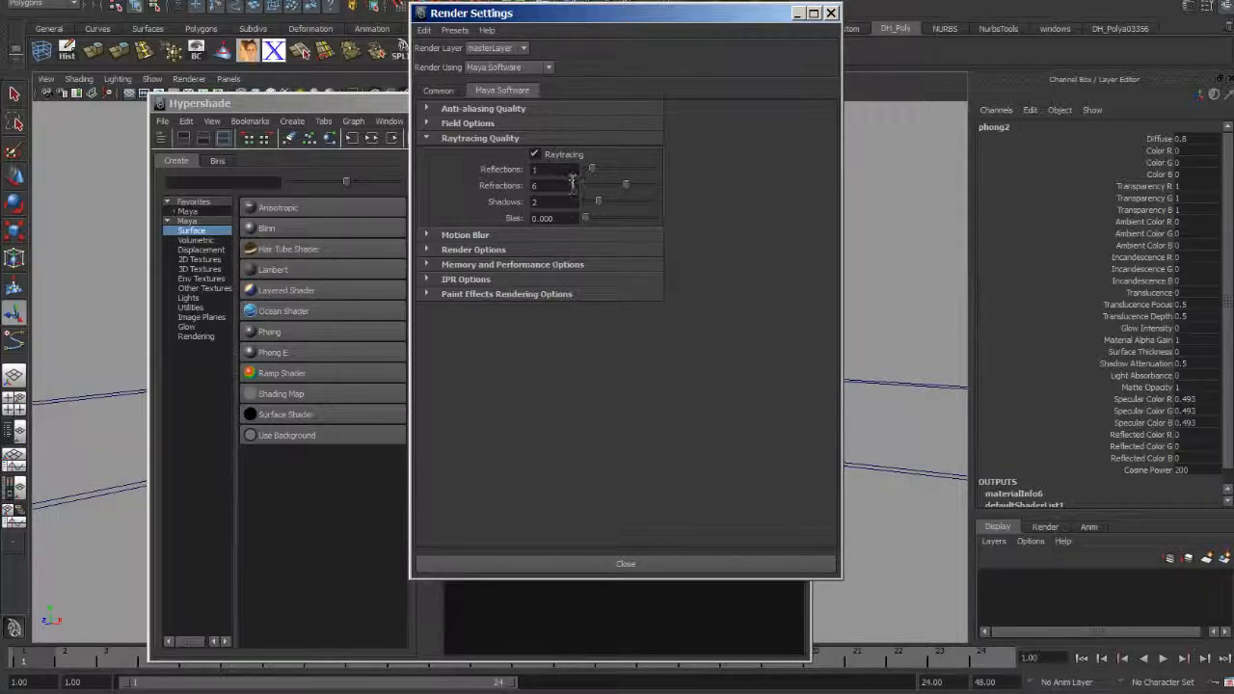
click(797, 13)
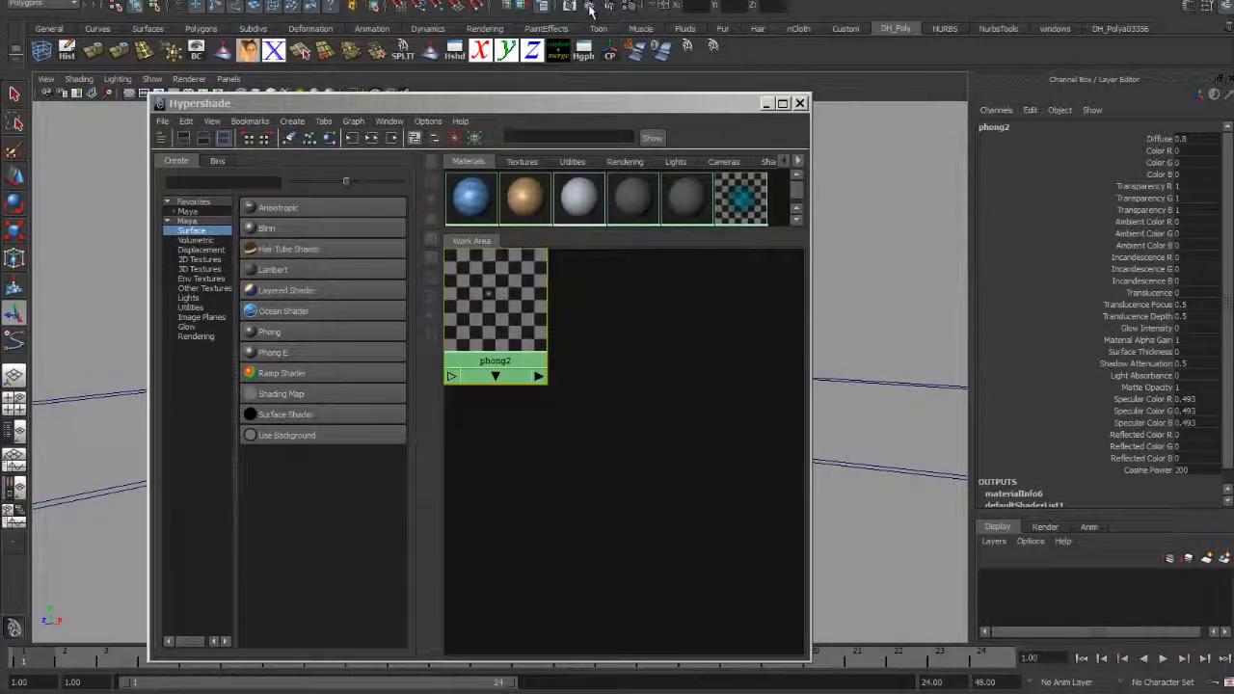
Step: Render the scene with raytracing, inspect the glass goblet, and put the render away
click(590, 6)
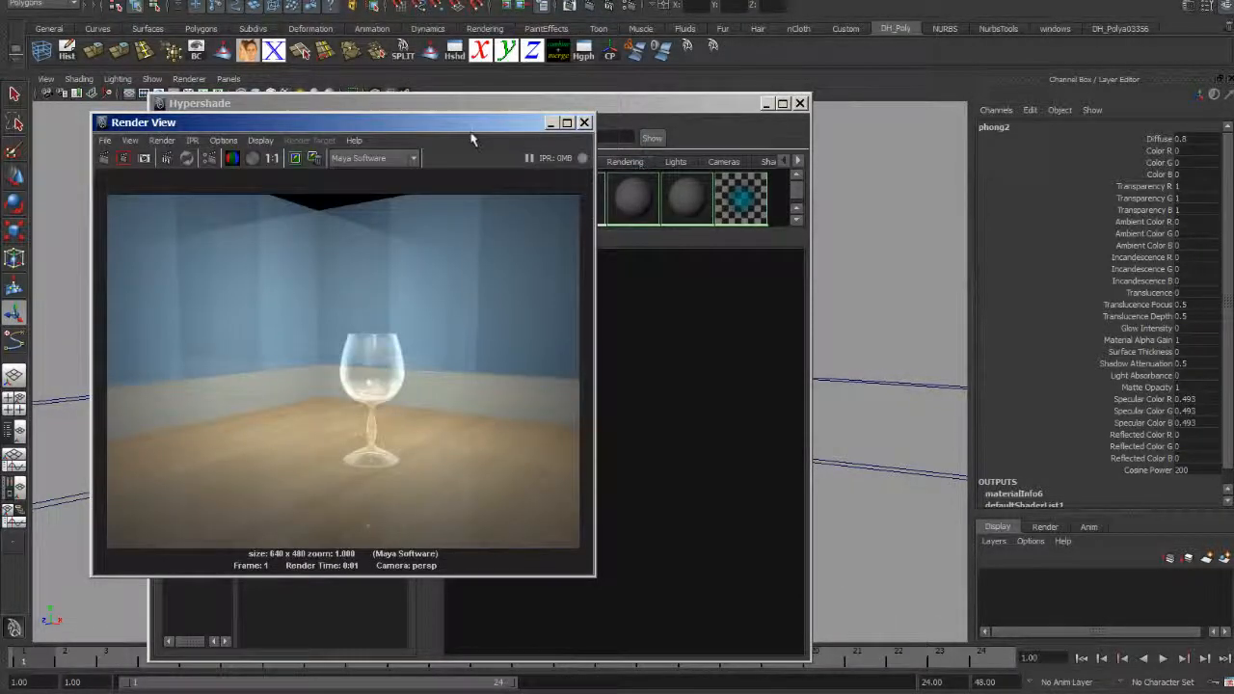
drag(458, 123, 620, 88)
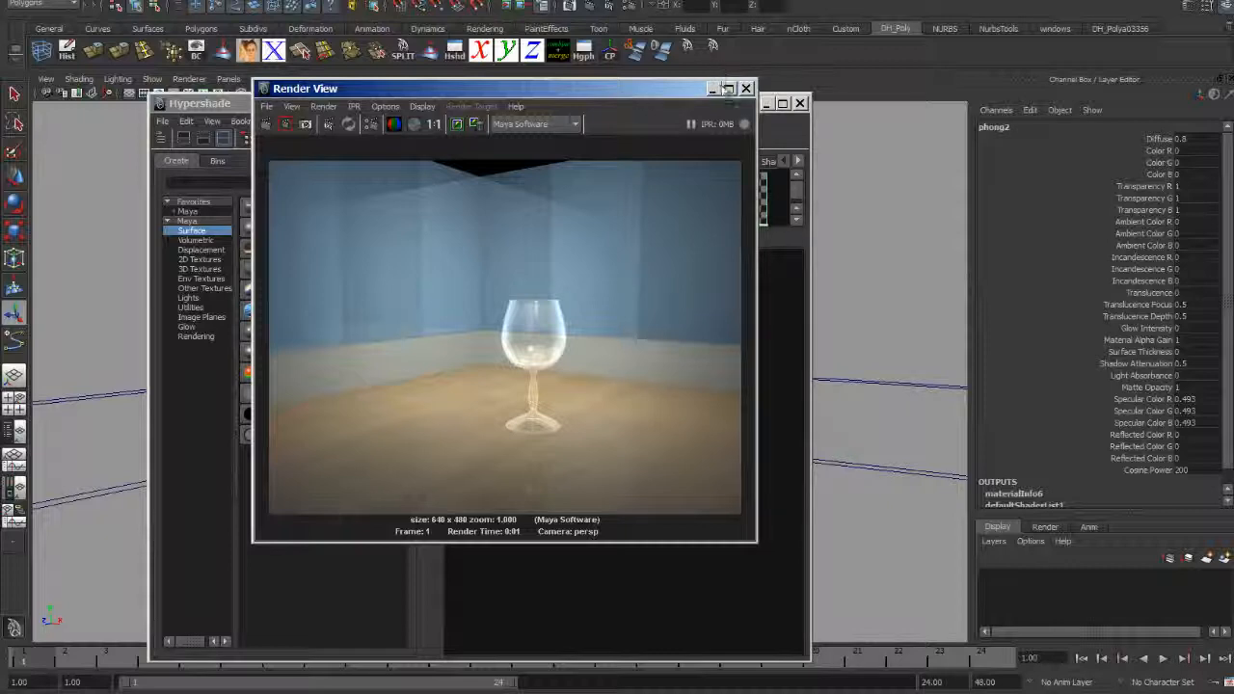
click(714, 89)
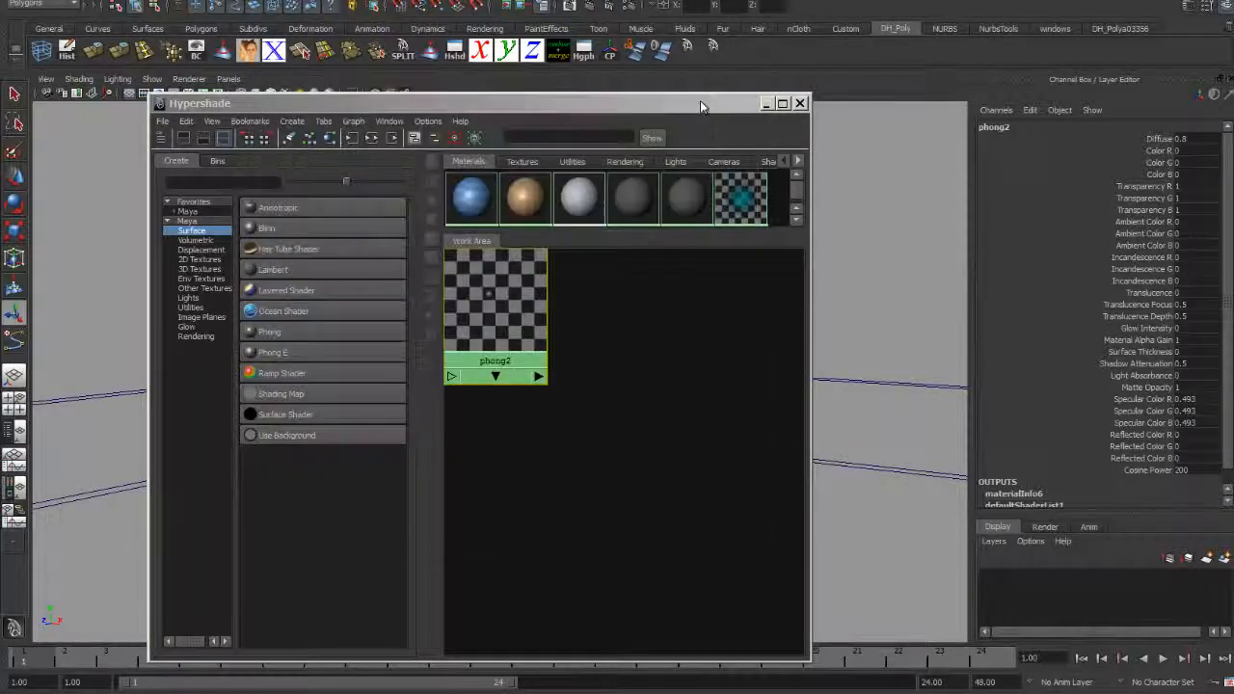
Step: Set the Reflectivity of the blue blinn1 material to 0
click(471, 197)
double_click(470, 197)
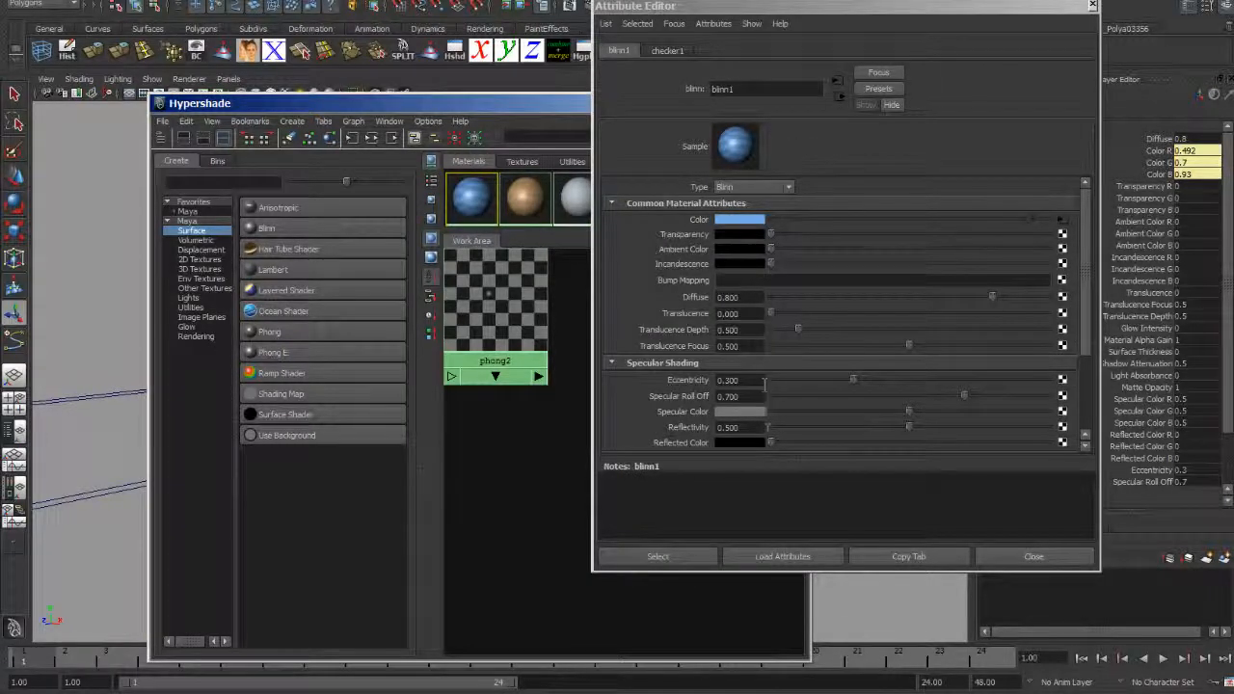
scroll(767, 384, down, 2)
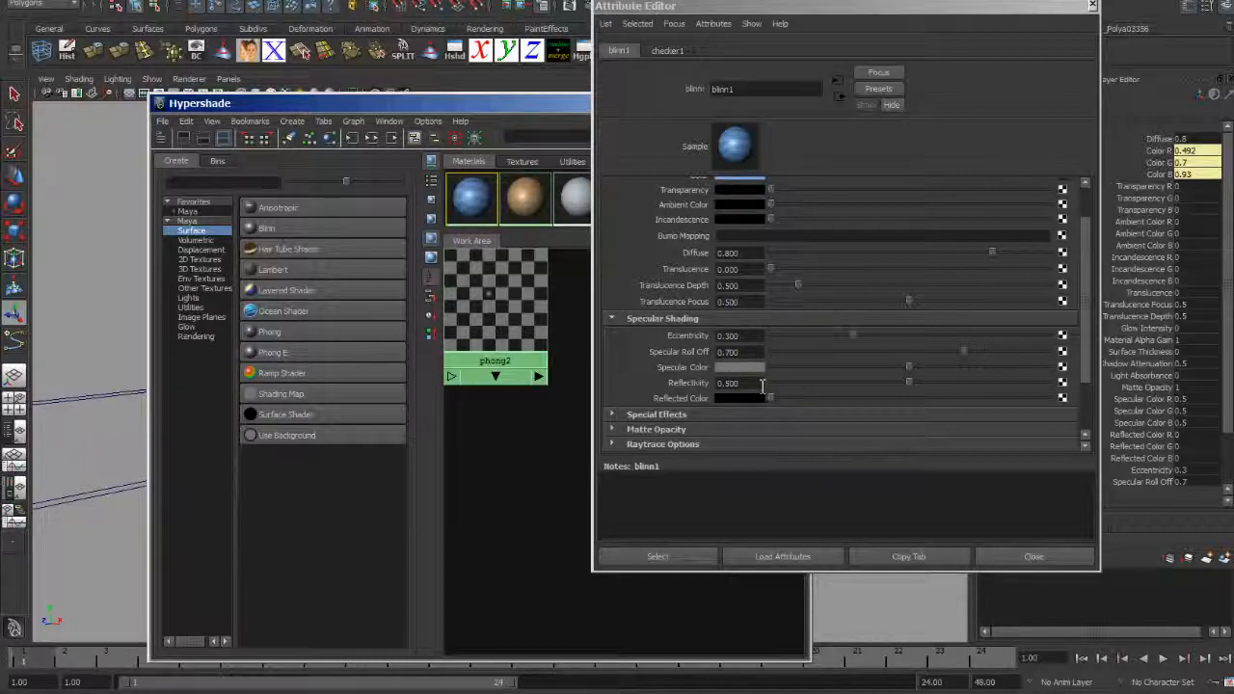
click(902, 384)
drag(900, 386, 747, 400)
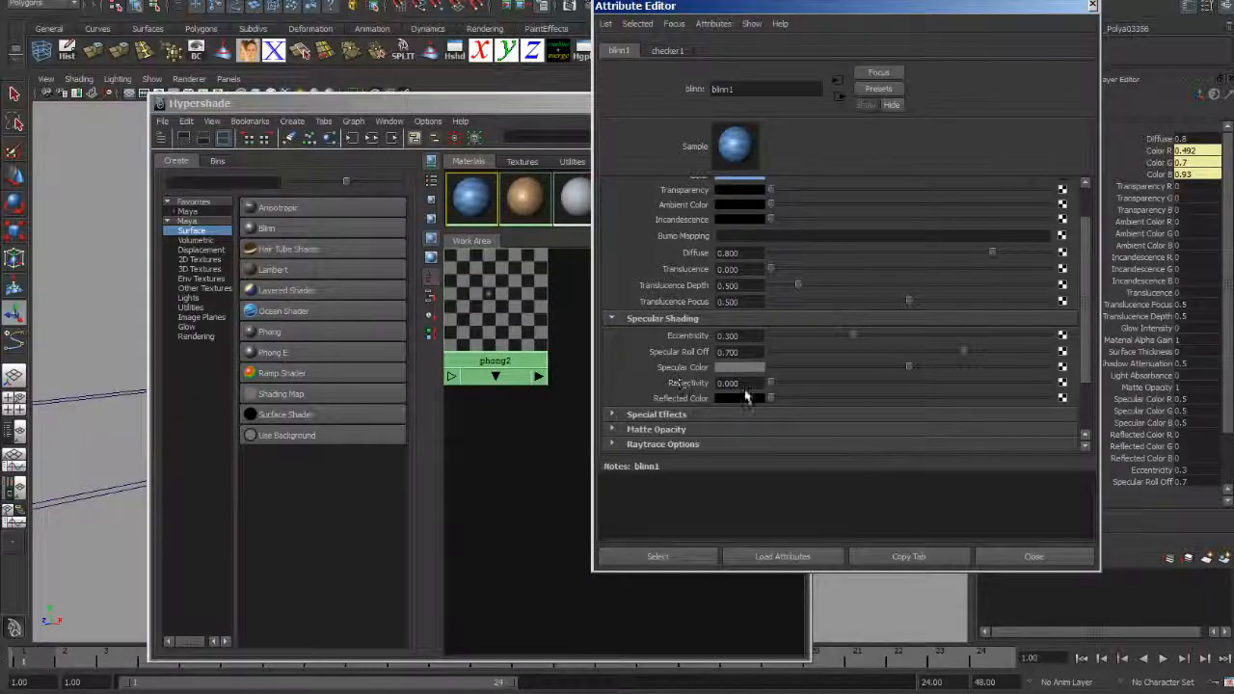
Step: Set the Reflectivity of the tan wood blinn2 material to 0
click(564, 198)
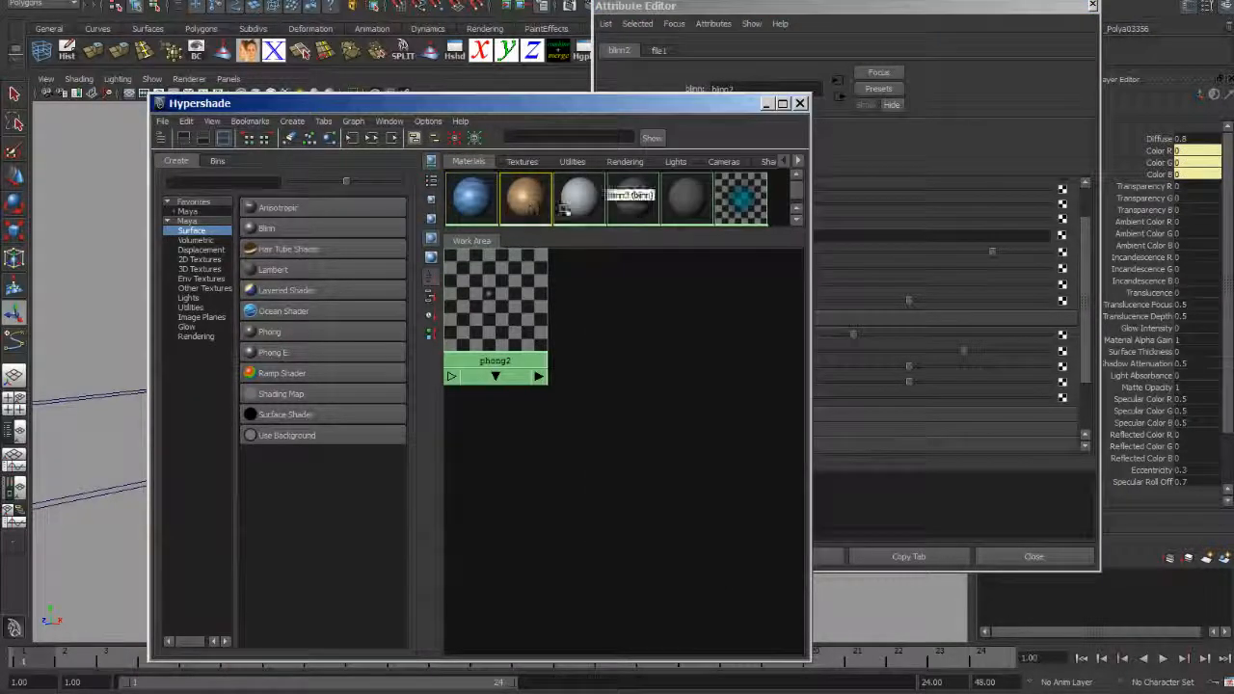
double_click(543, 198)
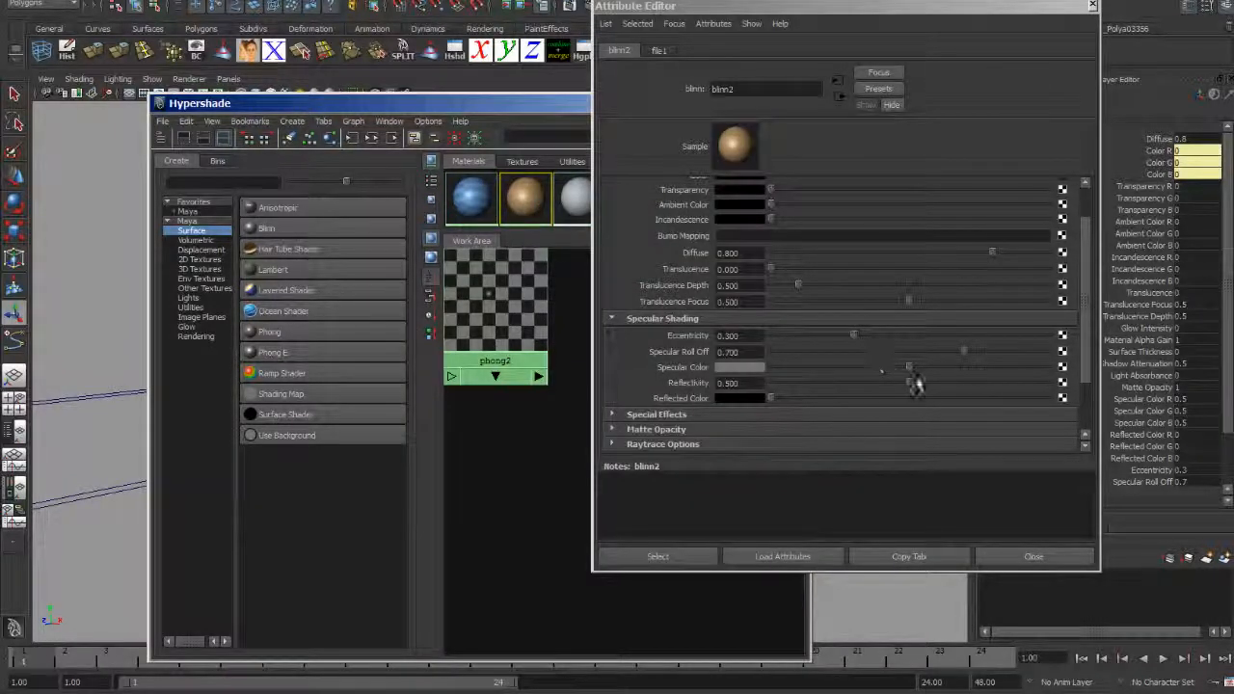
drag(908, 383, 756, 400)
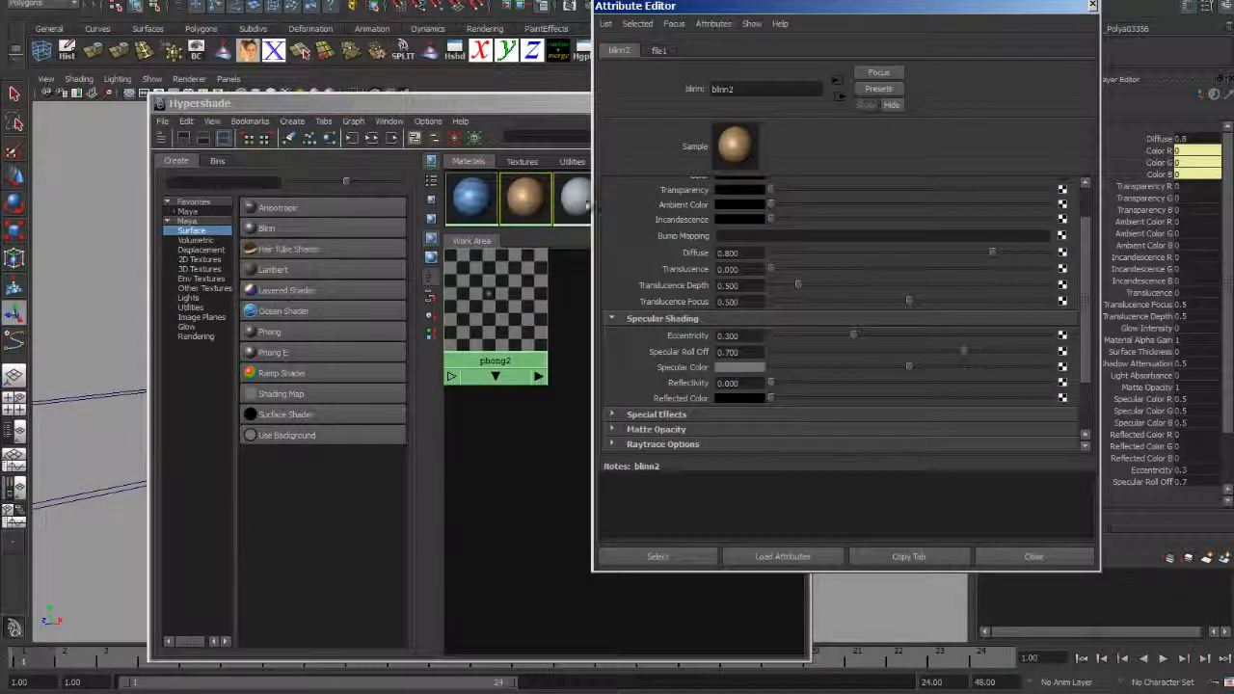
Step: Set the Reflectivity of the light gray blinn3 material to about 0.131
click(537, 109)
double_click(628, 198)
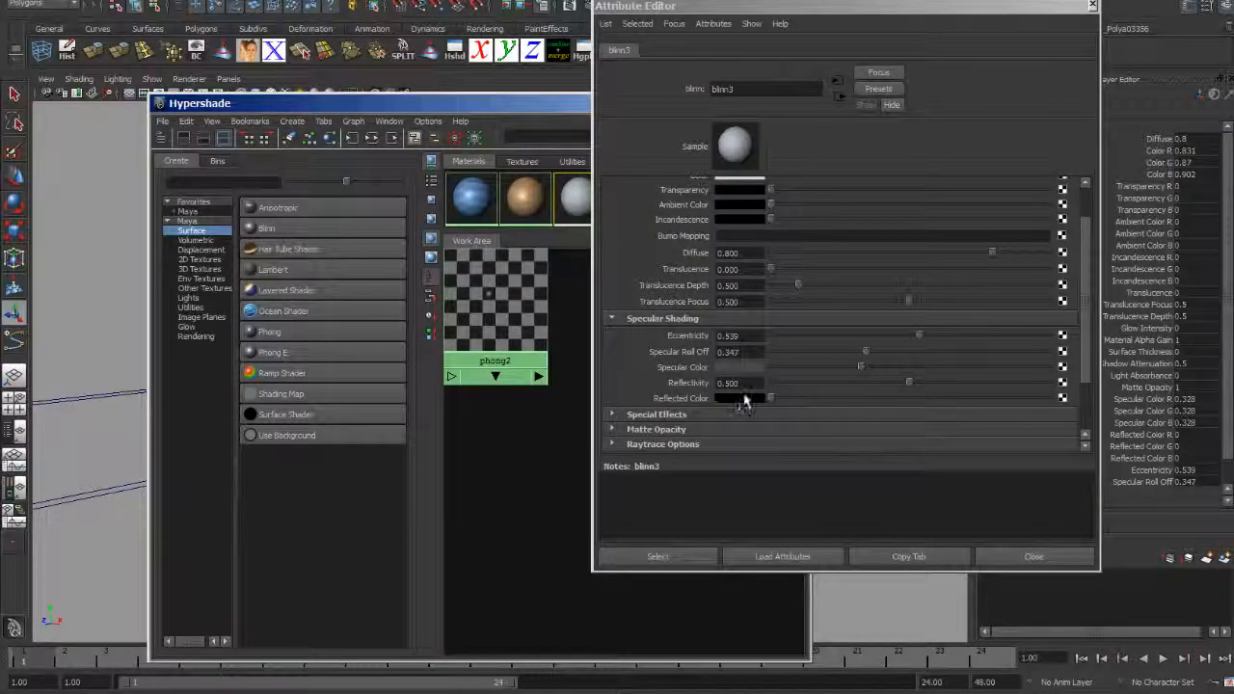
drag(908, 383, 809, 398)
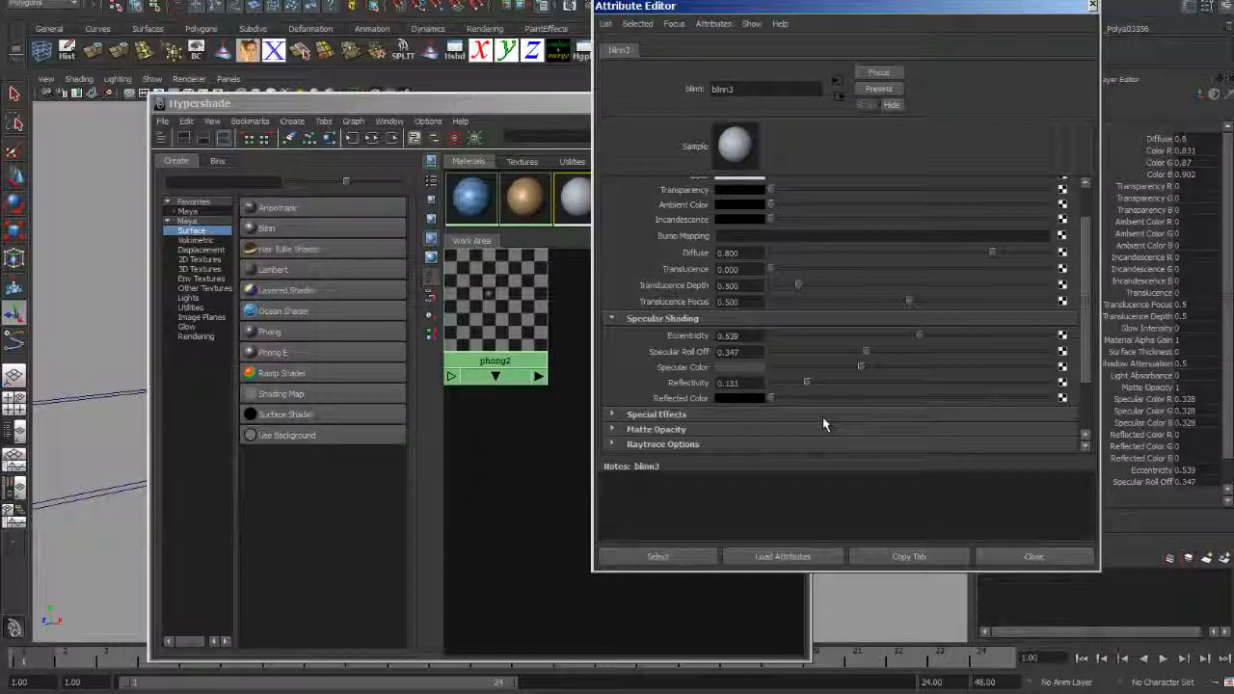
Step: Set the Reflectivity of the tan wood blinn2 material to about 0.211 and close its attributes
click(525, 199)
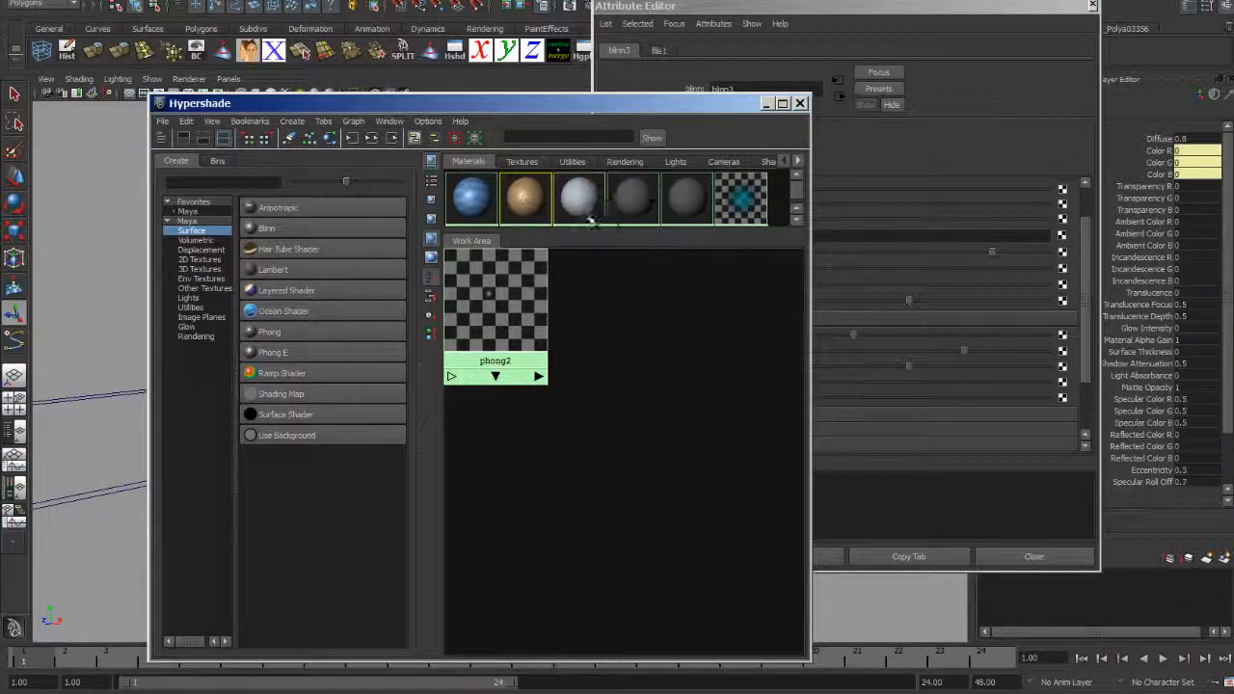
double_click(527, 202)
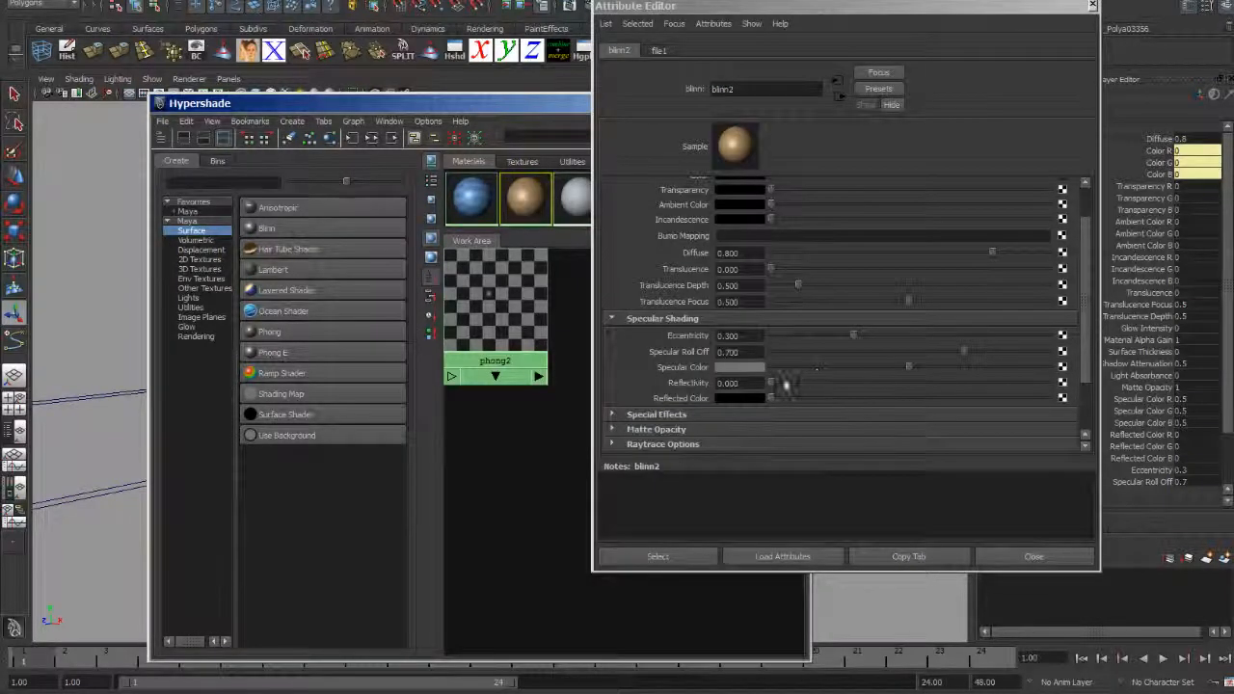
drag(772, 382, 828, 386)
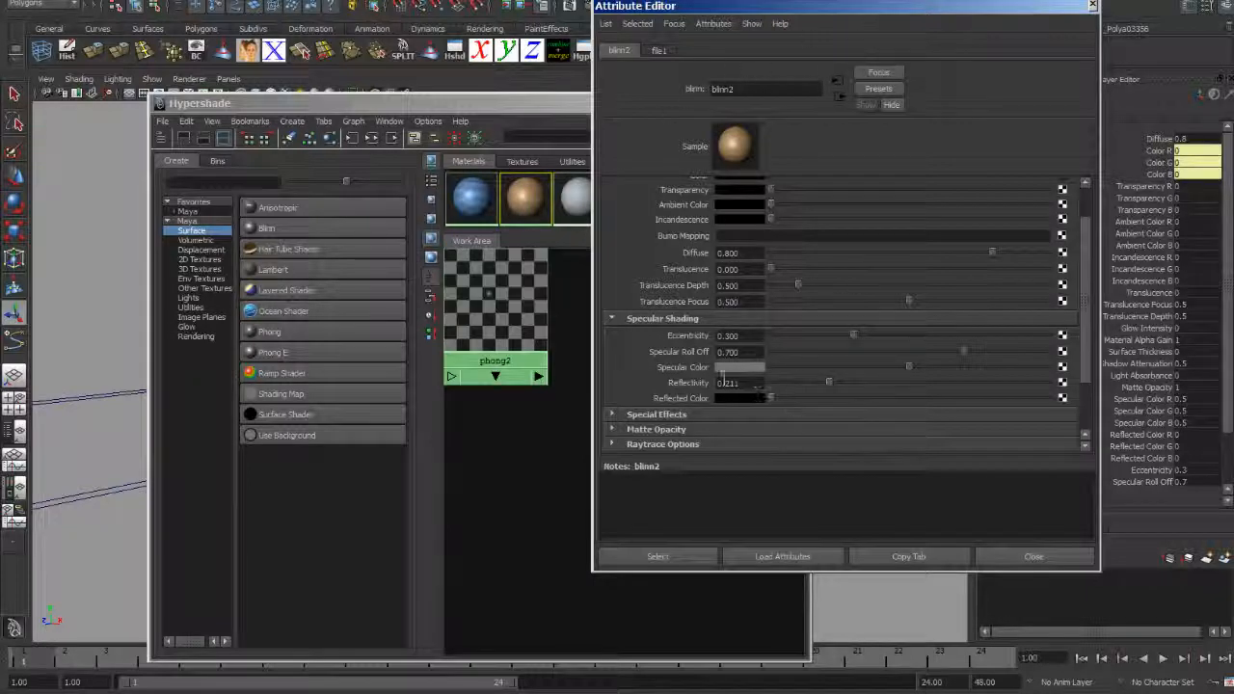
click(1093, 7)
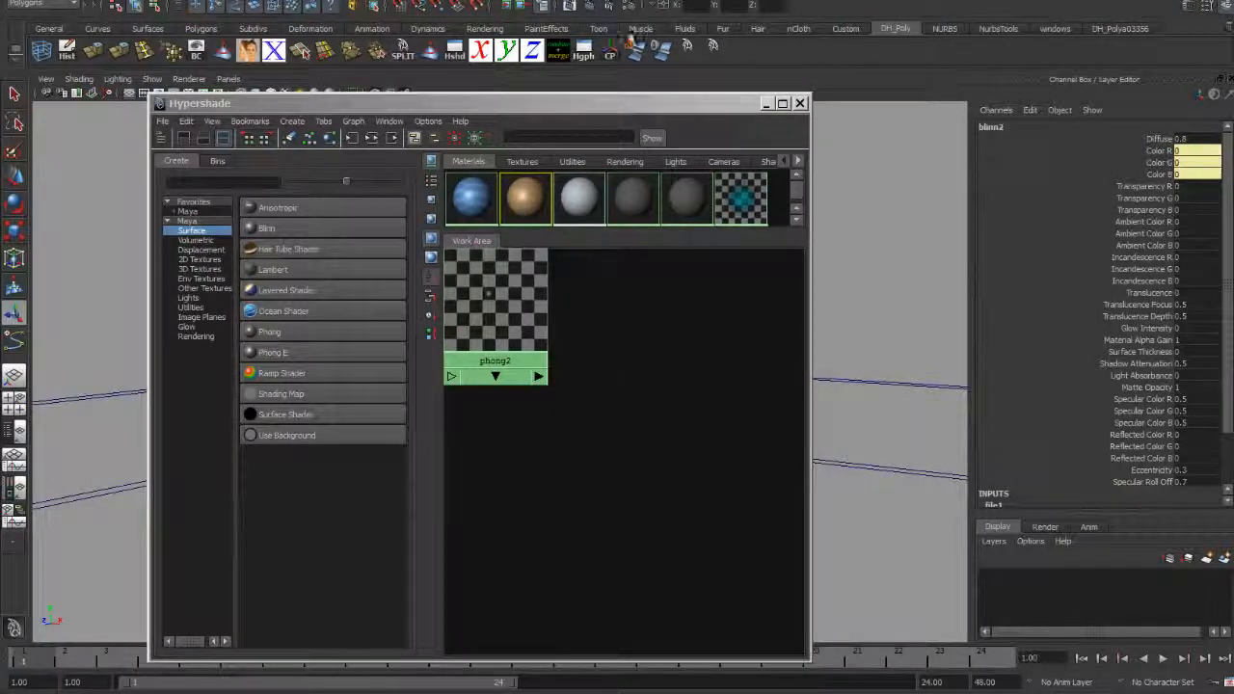
Step: Check the raytracing quality settings, and enable Refractions in the Raytrace Options of the phong2 glass material
click(589, 7)
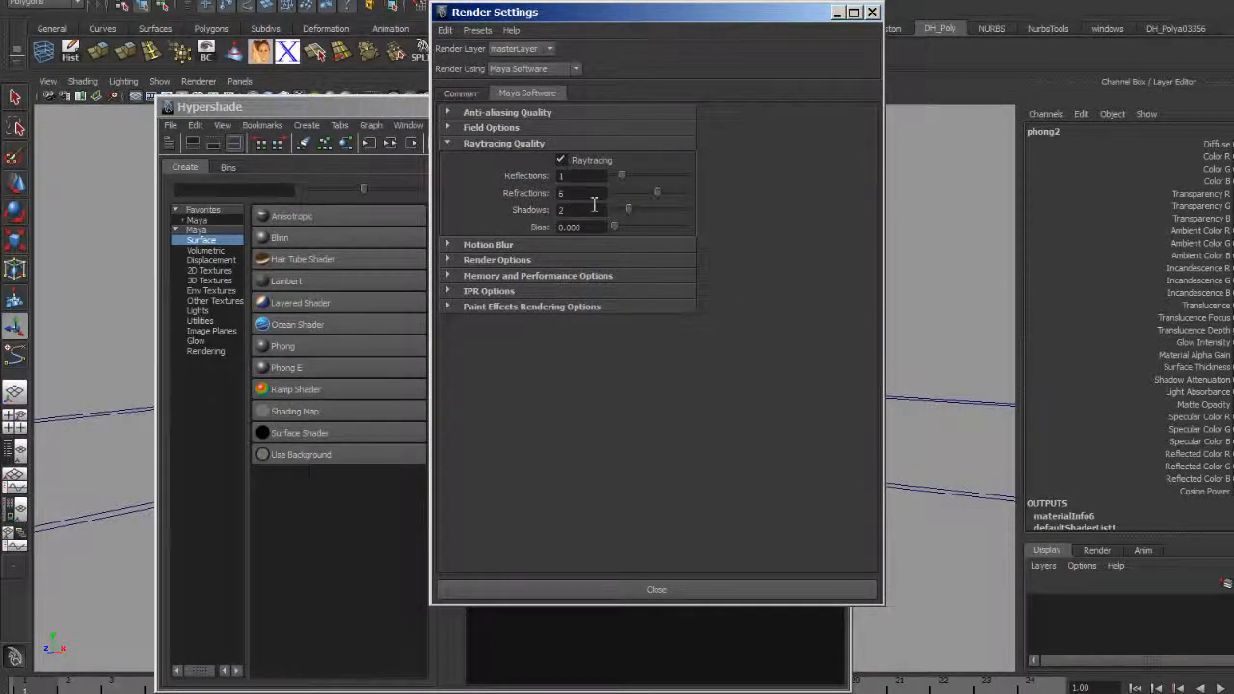
click(871, 11)
double_click(540, 318)
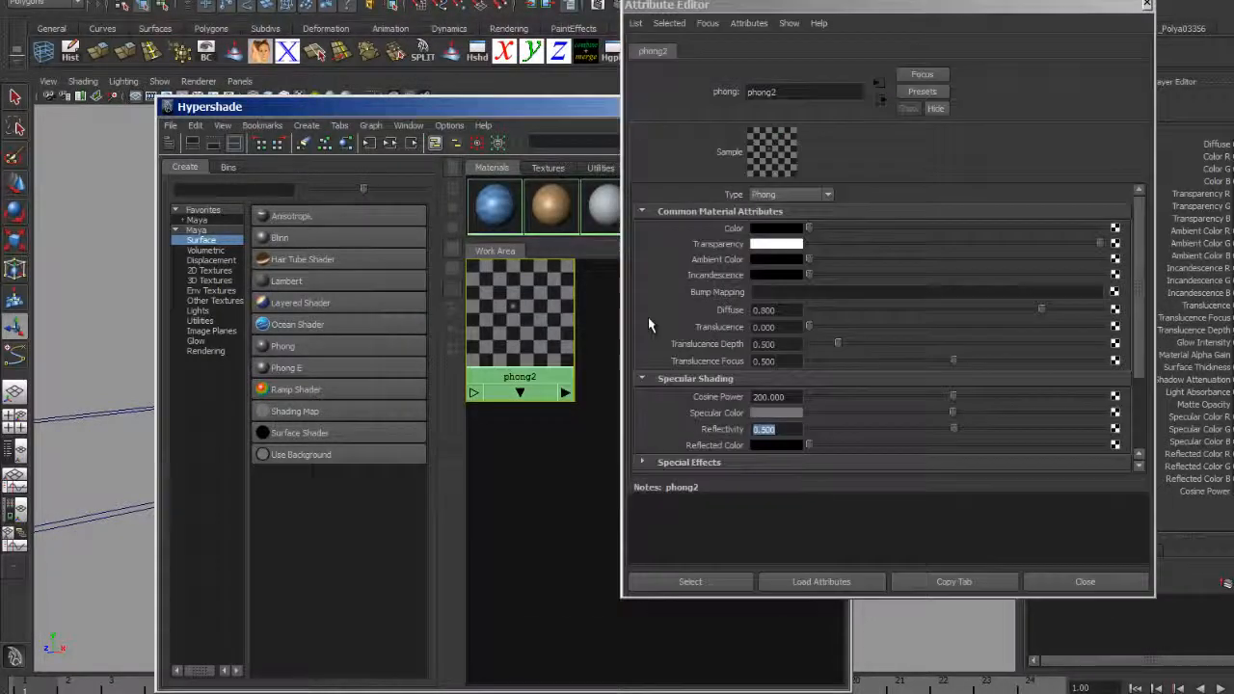
scroll(649, 356, down, 3)
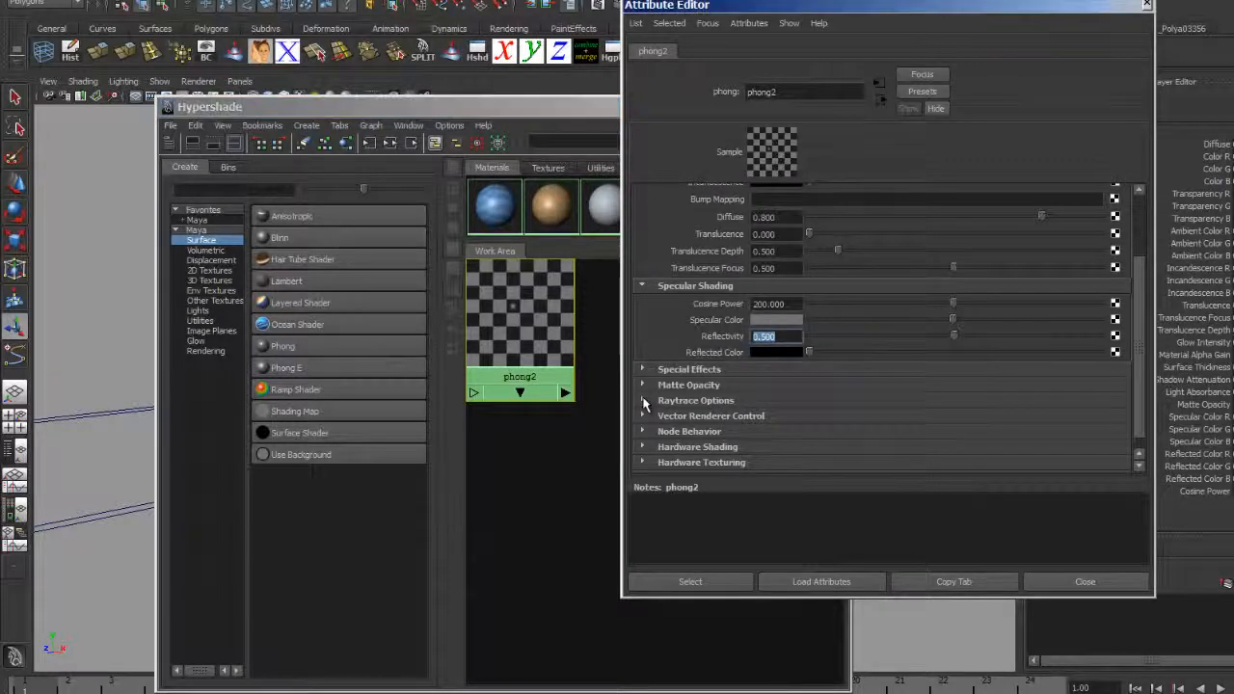
click(643, 401)
scroll(801, 374, down, 3)
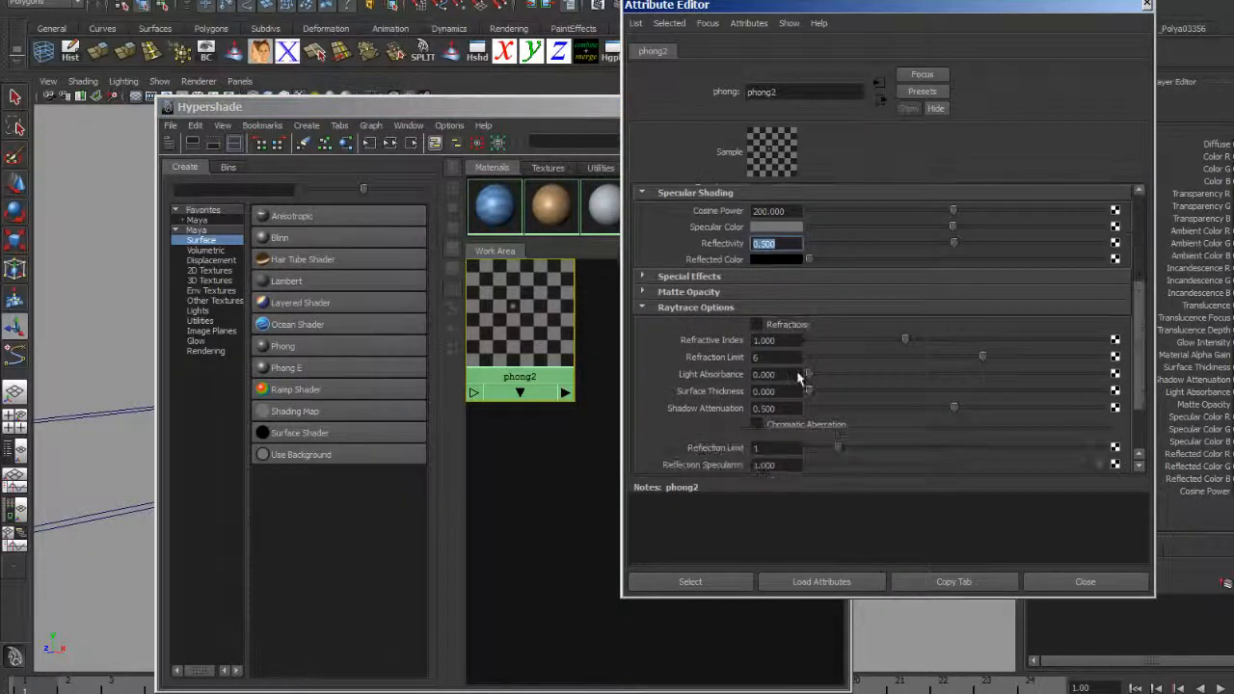
click(757, 326)
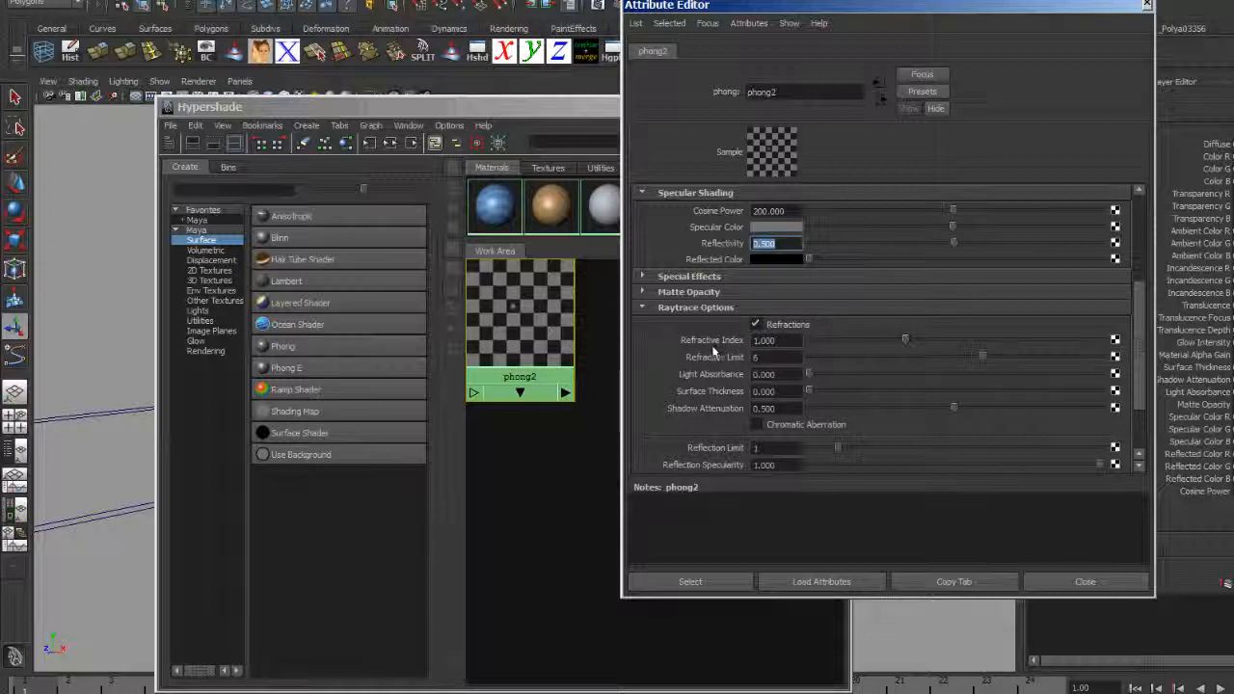
Step: Set phong2's Refractive Index to 1.5
click(797, 341)
text(1)
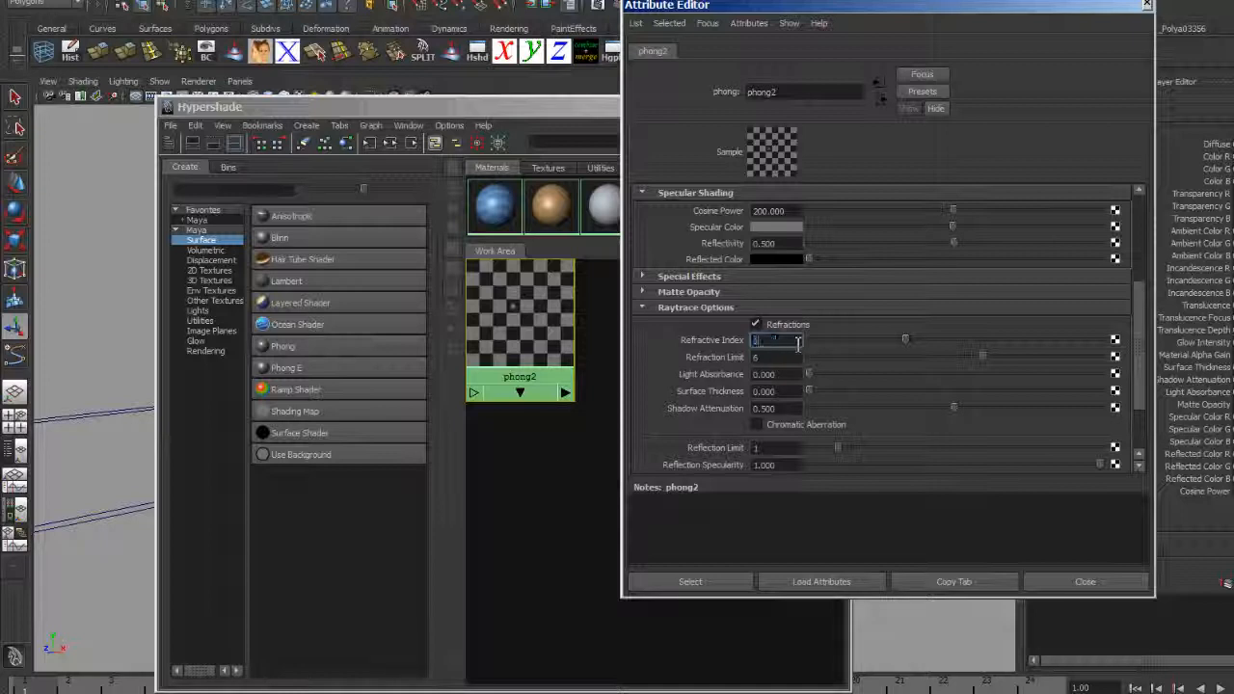
text(.5)
key(Return)
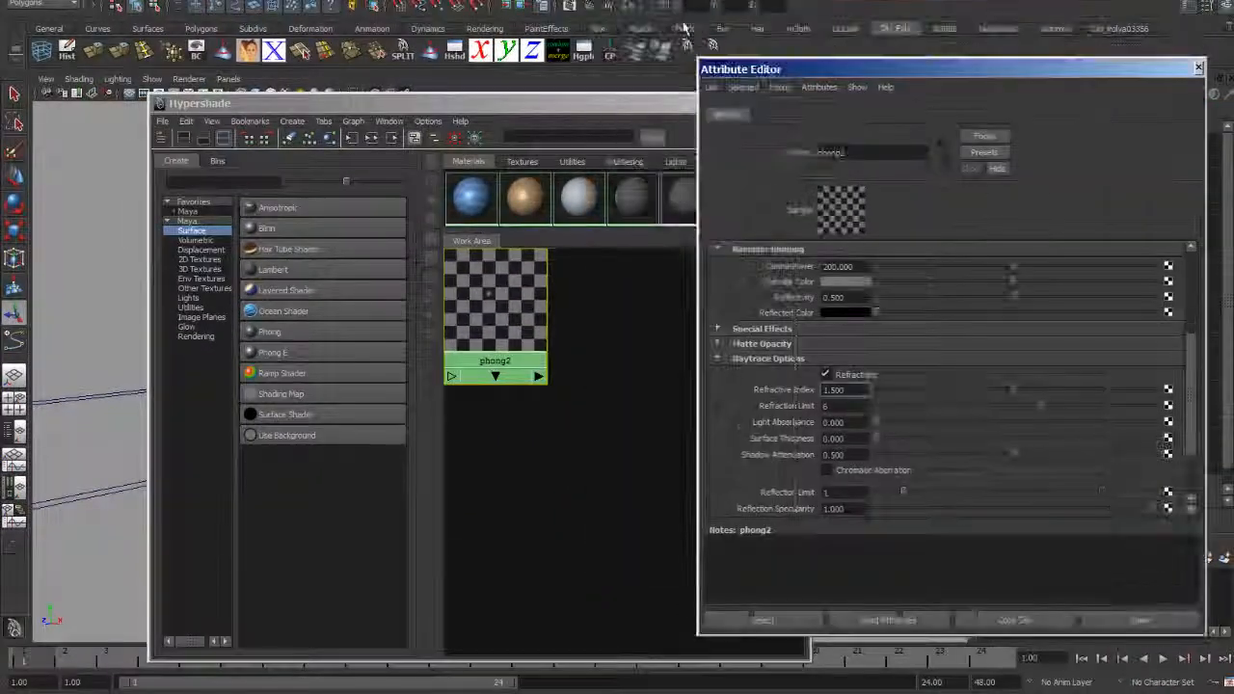
Step: Render the scene with the refractive glass and close phong2's attributes
click(608, 6)
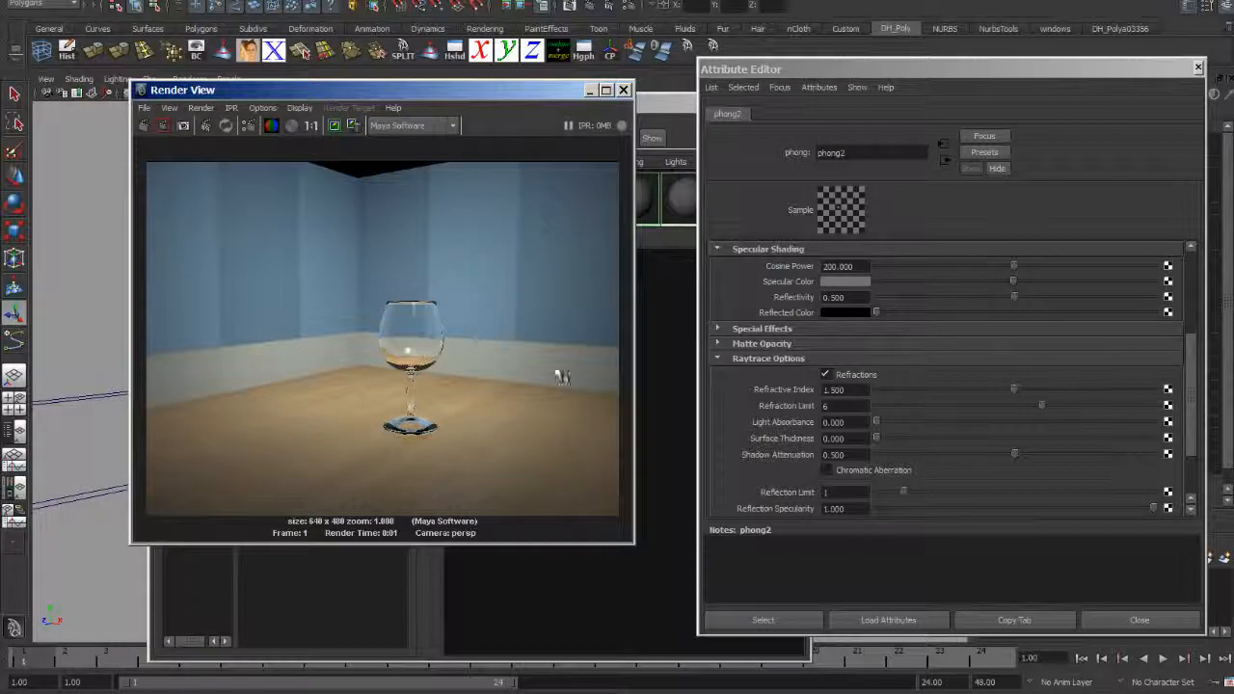
click(816, 70)
drag(816, 71, 782, 51)
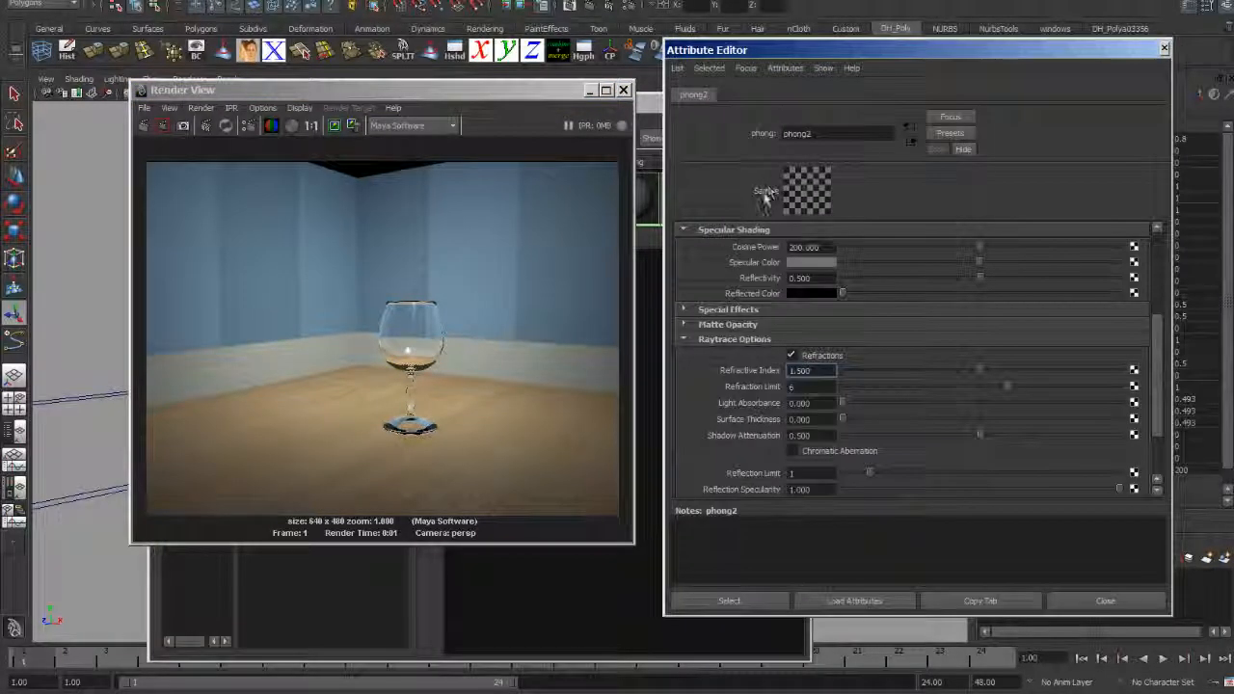
click(1165, 50)
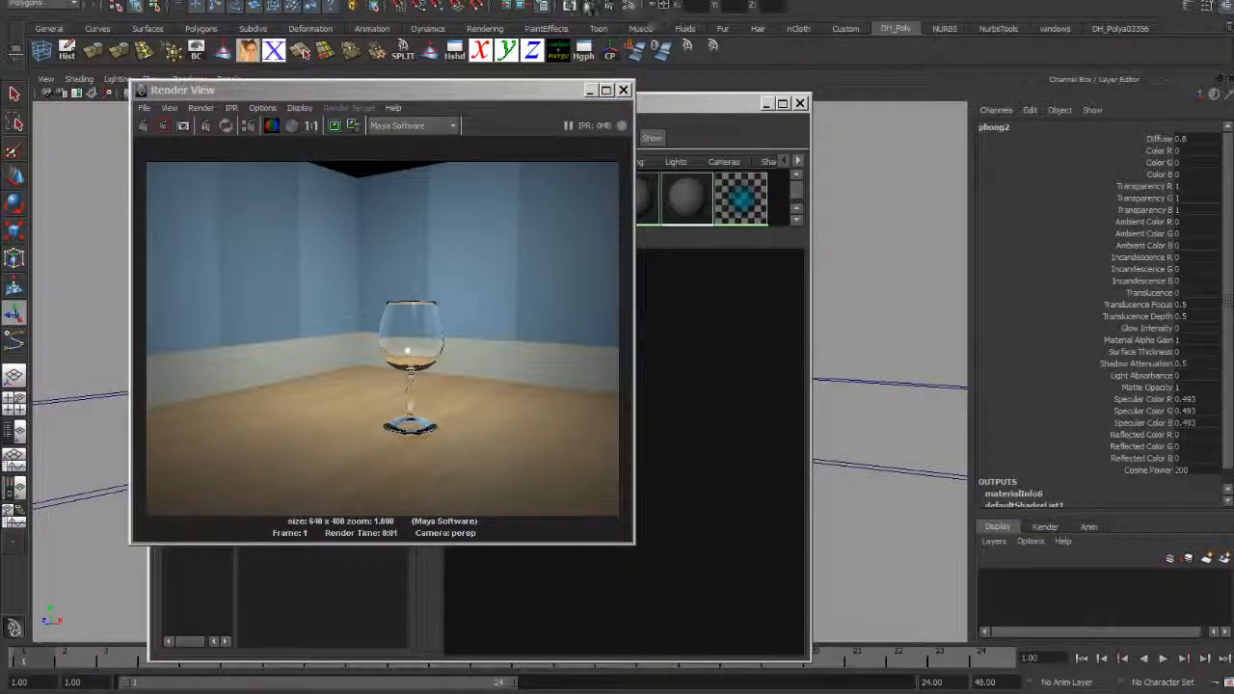
Step: Set the Maya Software anti-aliasing quality preset to Intermediate quality in the render settings
click(633, 6)
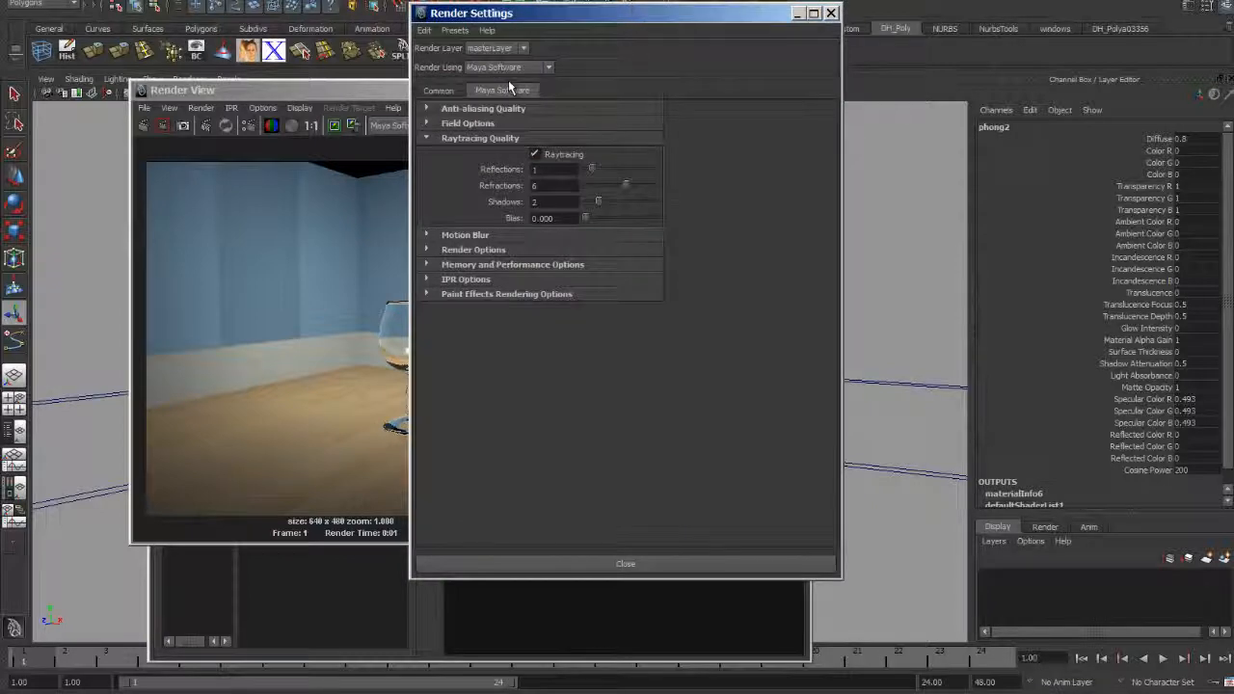
drag(507, 12, 640, 11)
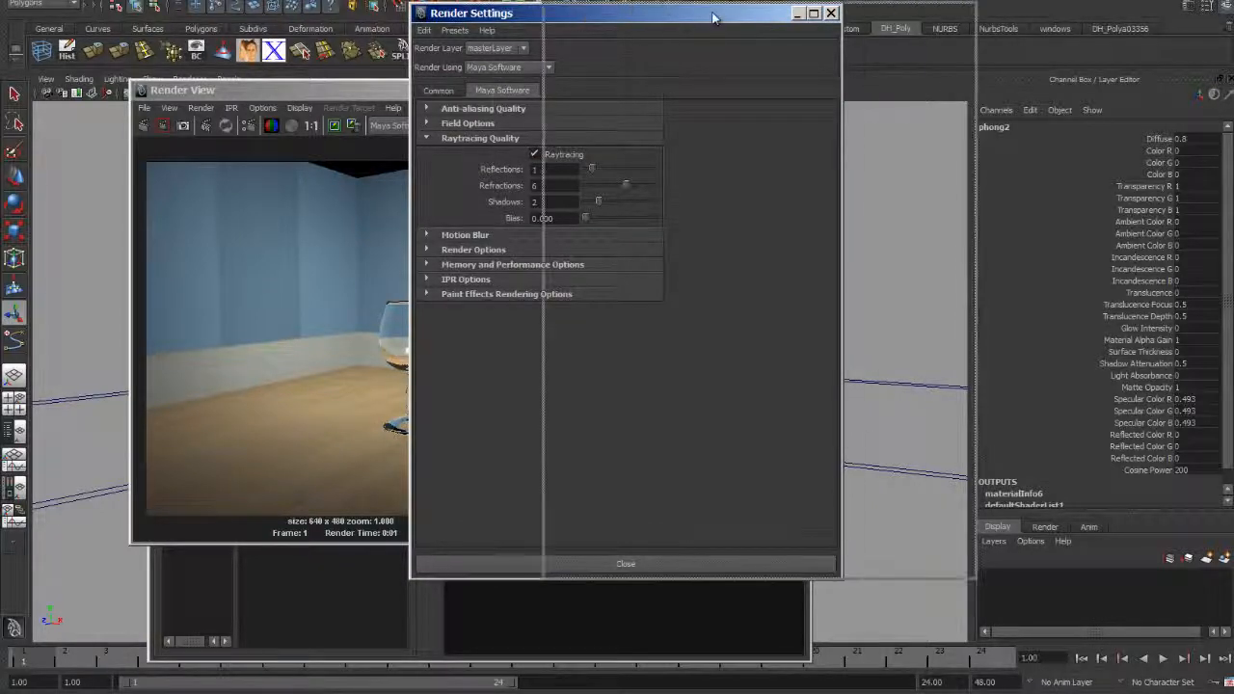
click(560, 108)
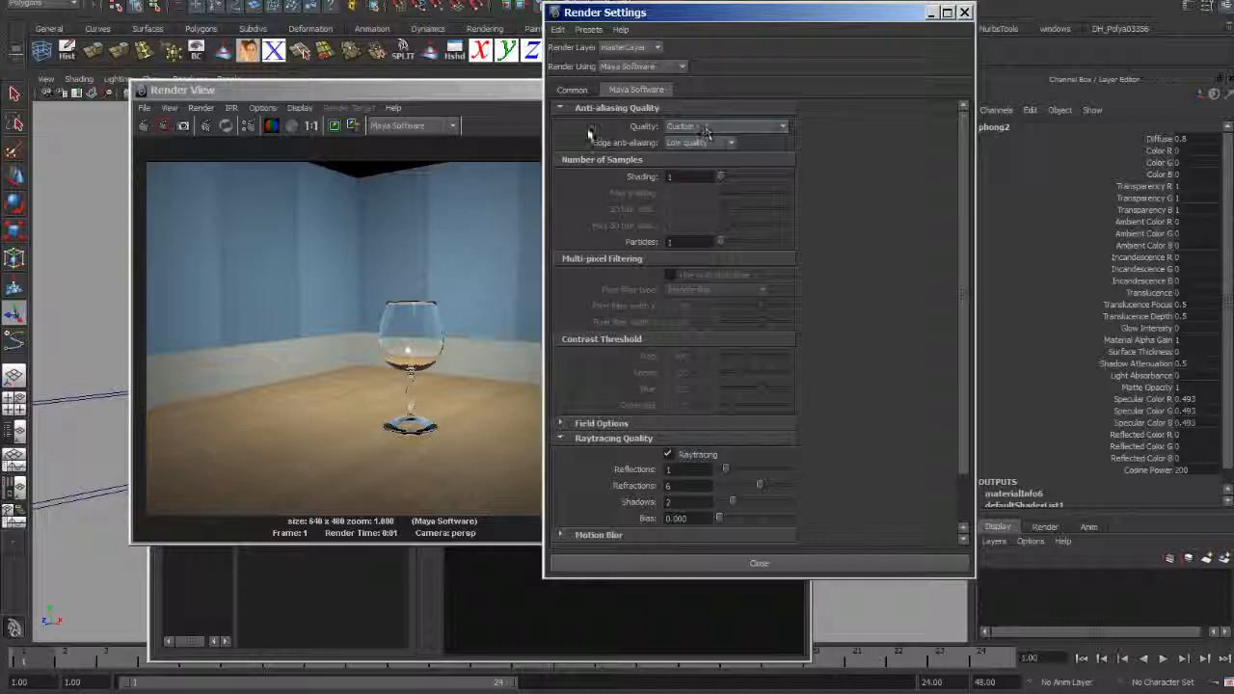
click(703, 128)
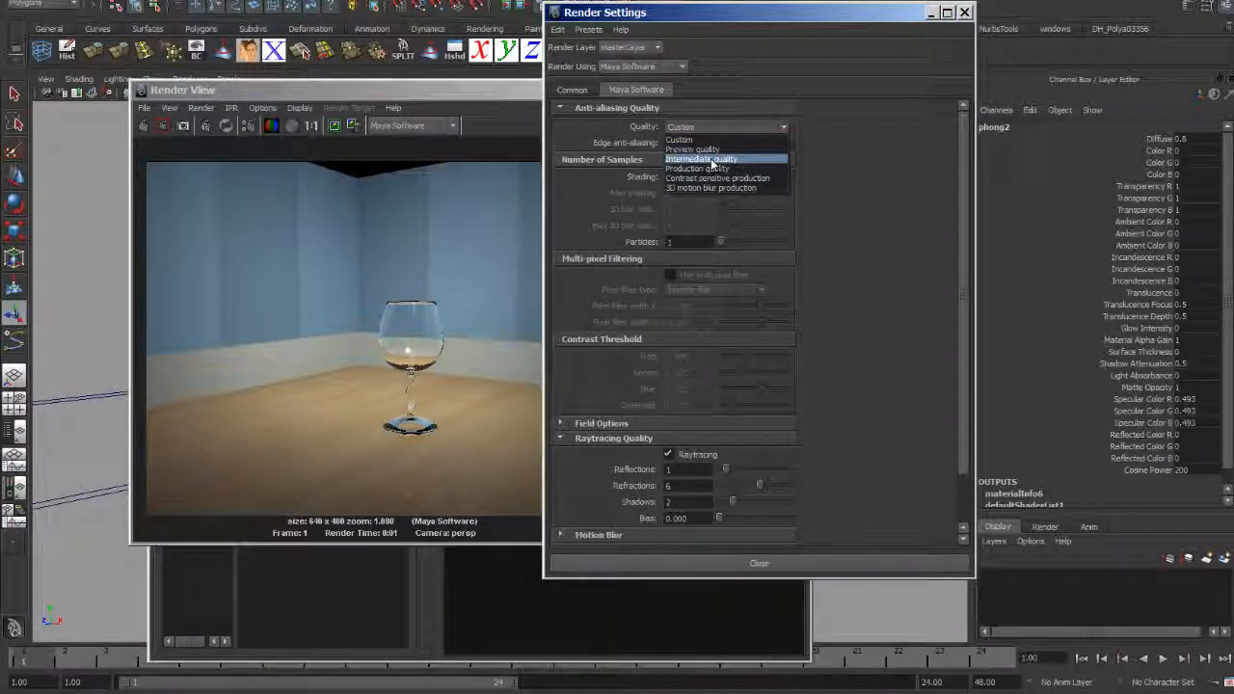
click(712, 161)
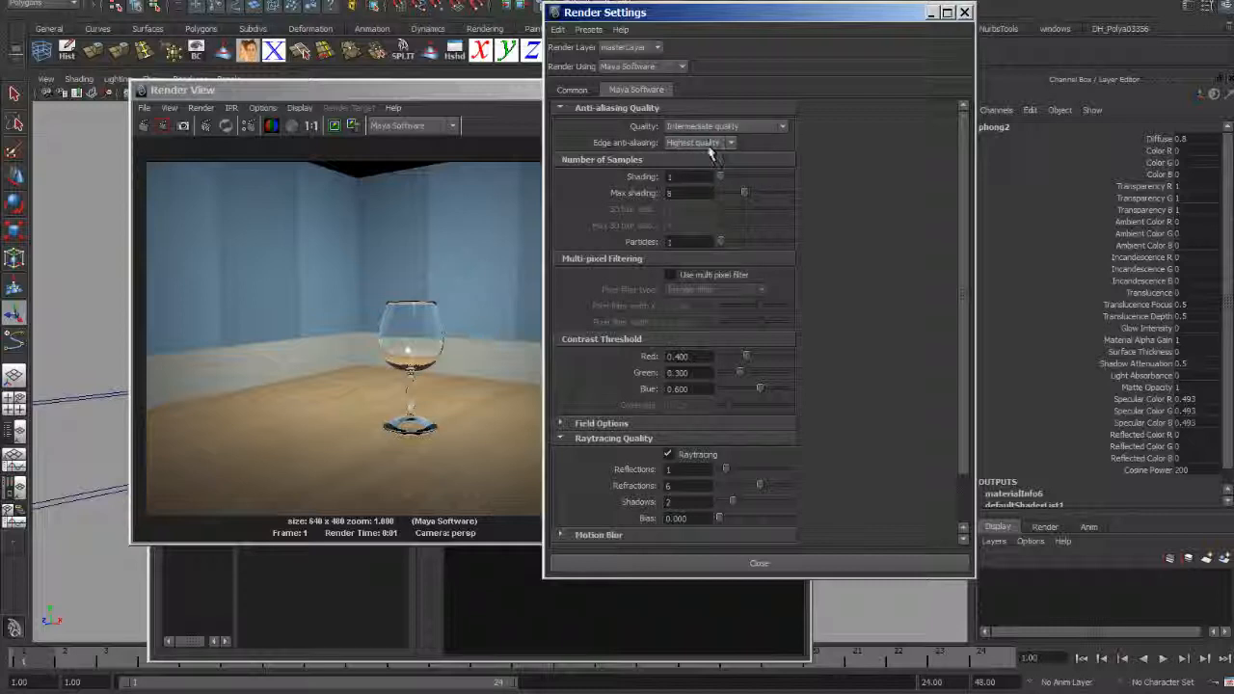
Step: Render the scene again at the improved anti-aliasing, close the render settings and reposition the render window
click(144, 125)
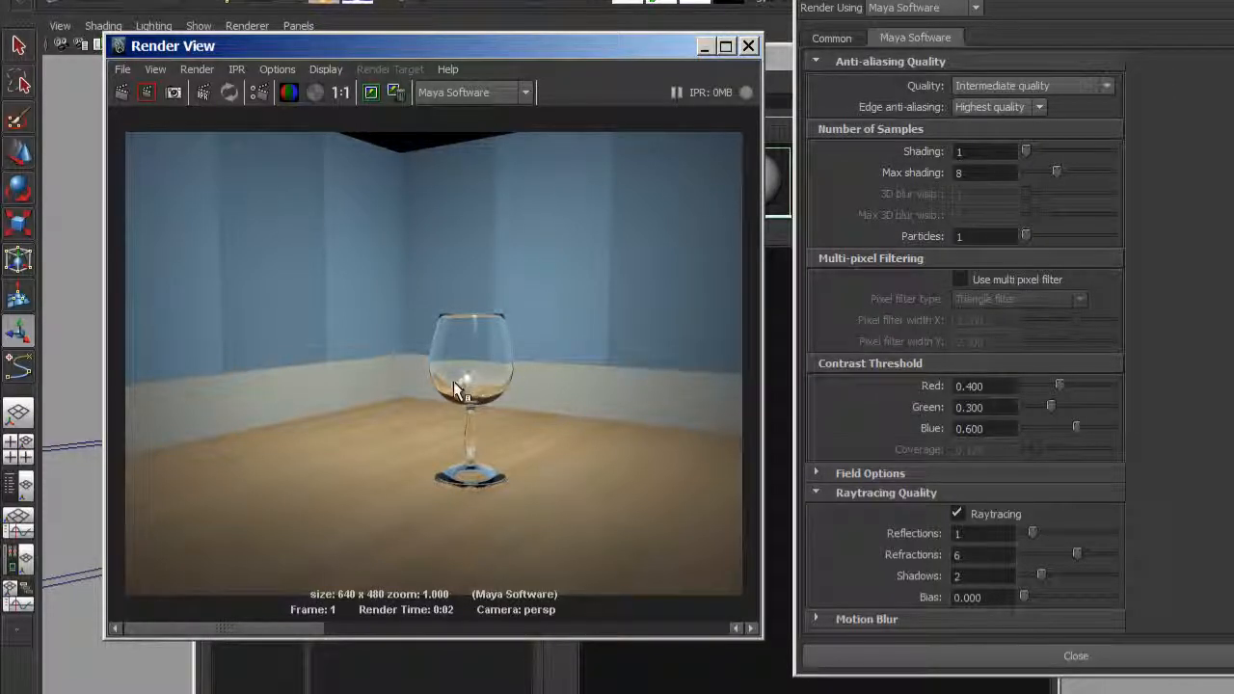
click(1233, 1)
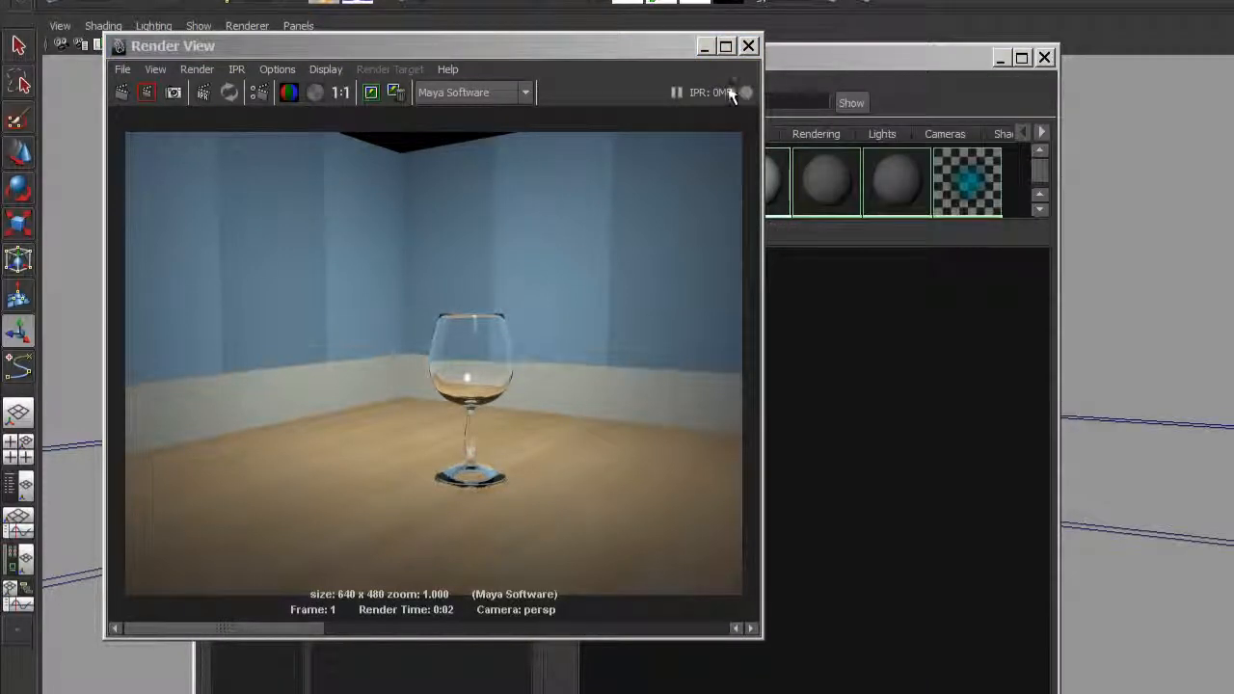
drag(566, 37, 596, 118)
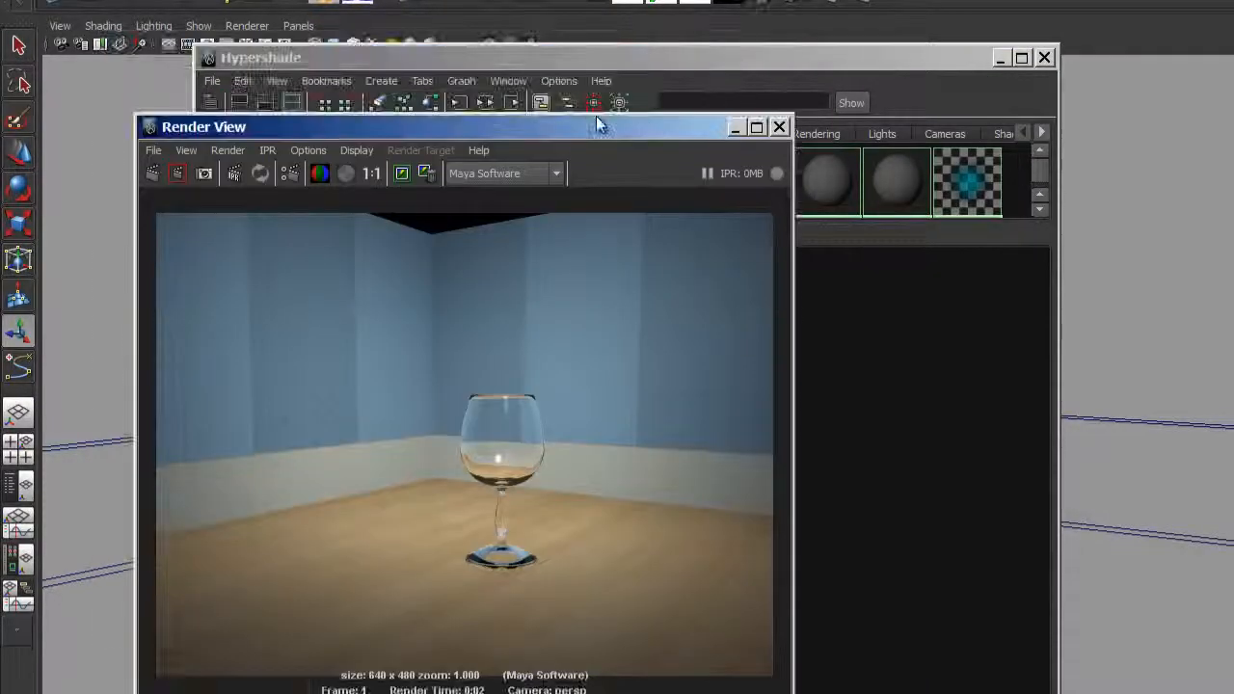
Step: Open the perspective camera's attributes and expand its Environment settings
click(60, 26)
click(76, 56)
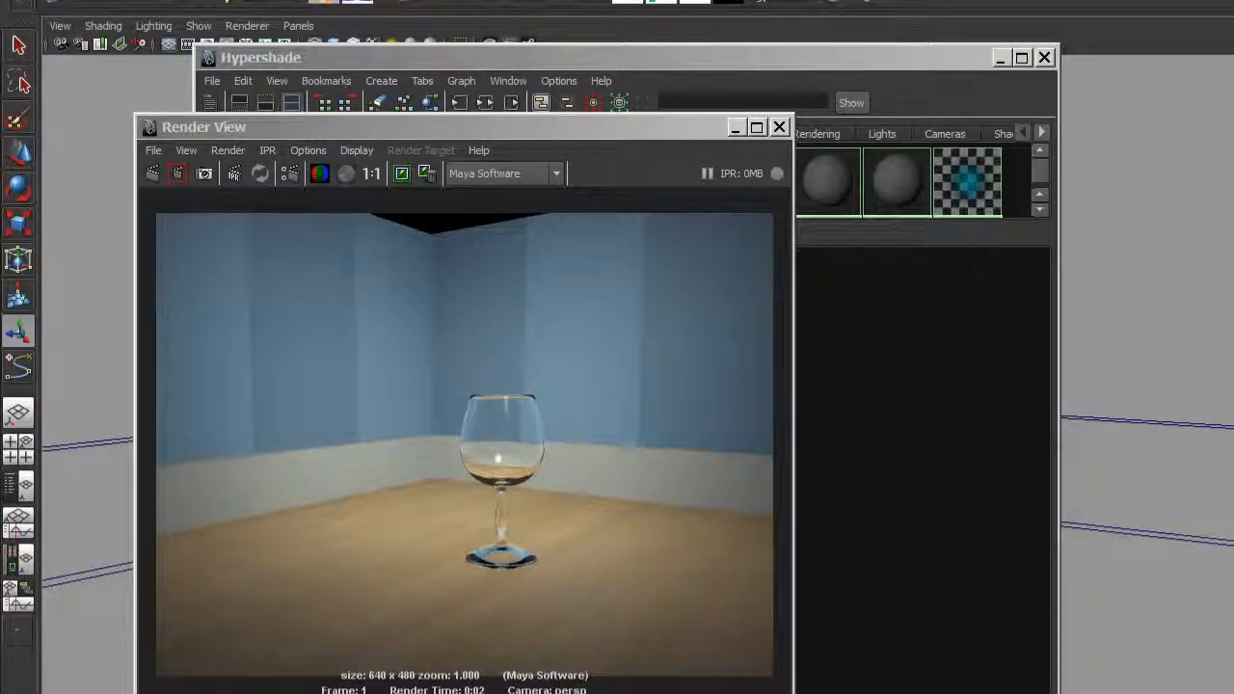
key(ctrl+a)
scroll(1146, 451, down, 1)
scroll(1146, 450, down, 2)
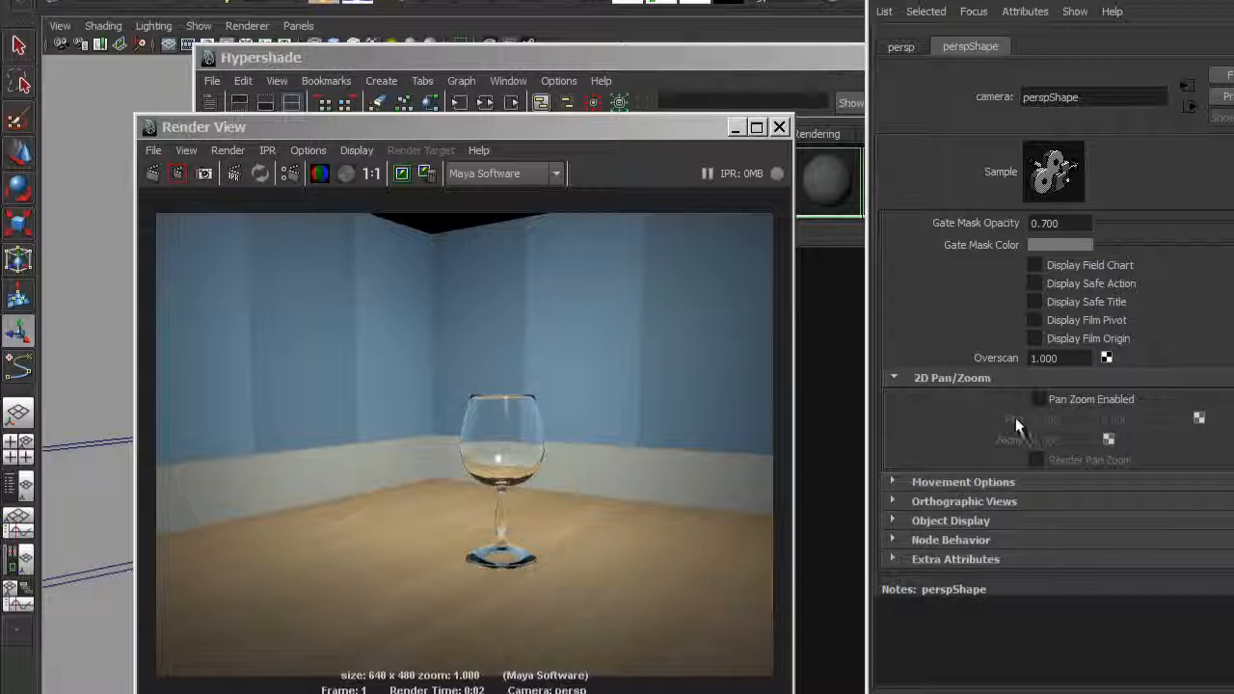
scroll(1024, 429, up, 4)
click(893, 279)
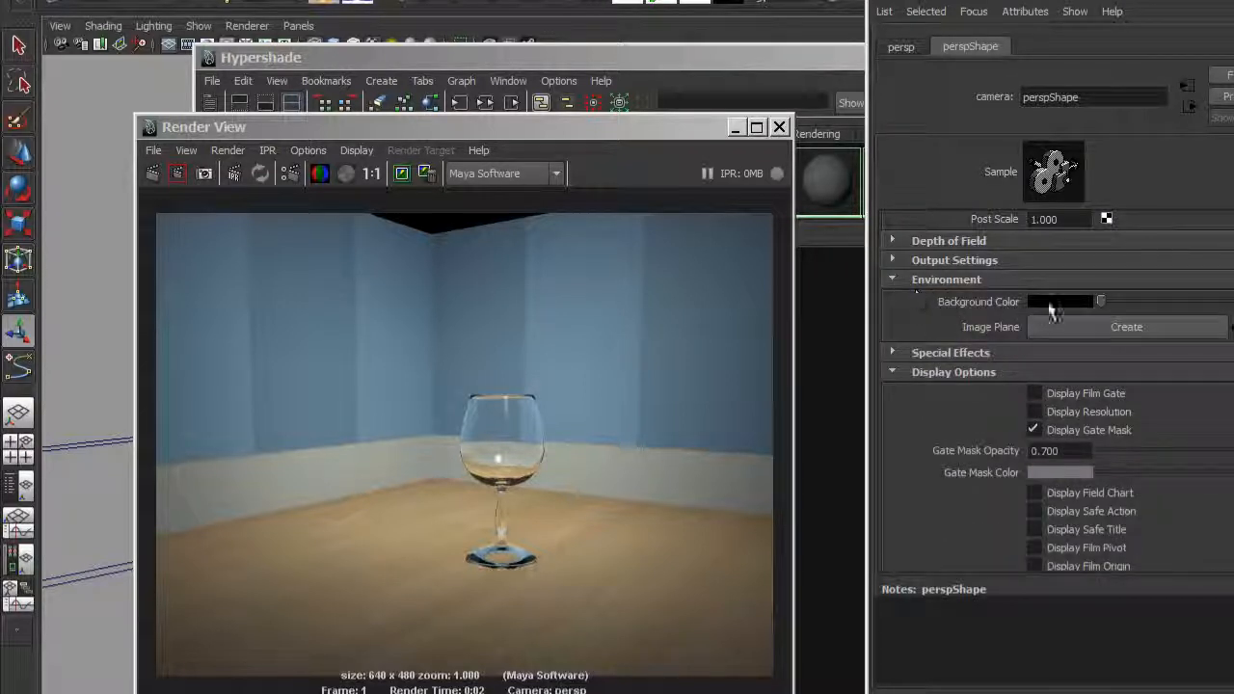
Step: Set the camera's Background Color to a blue sampled from the rendered wall and render the scene
drag(1100, 301, 1169, 301)
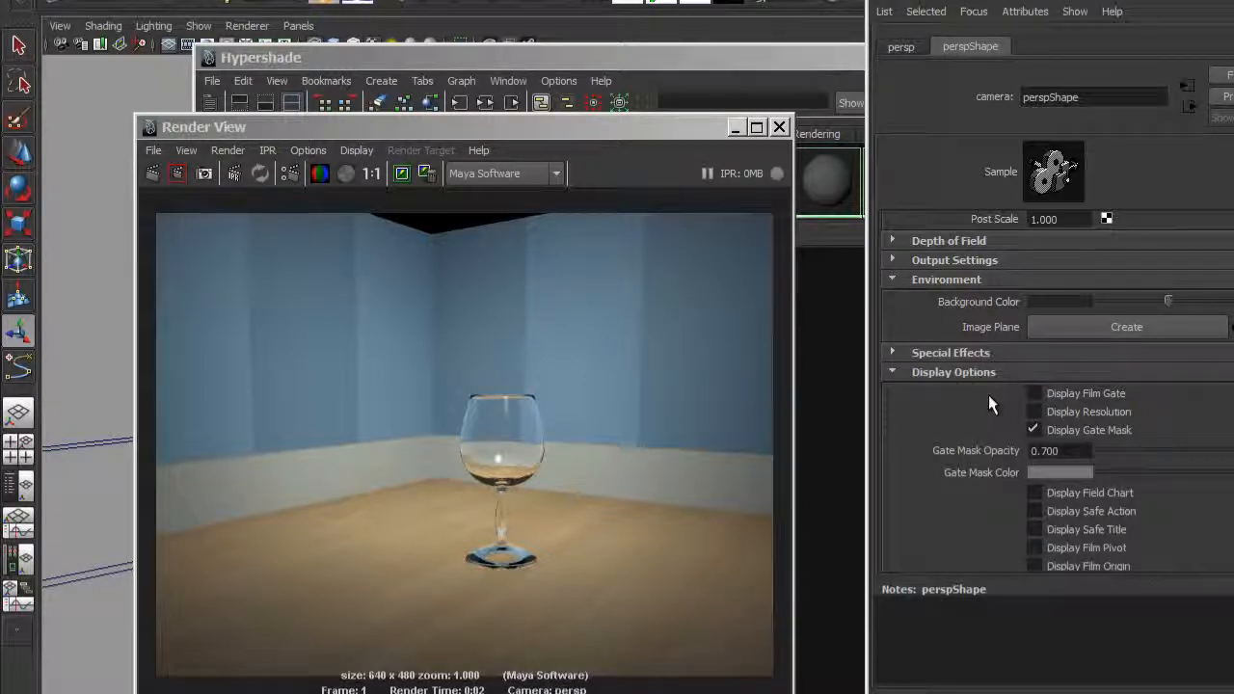
click(1081, 302)
click(1058, 302)
drag(1154, 298, 1195, 303)
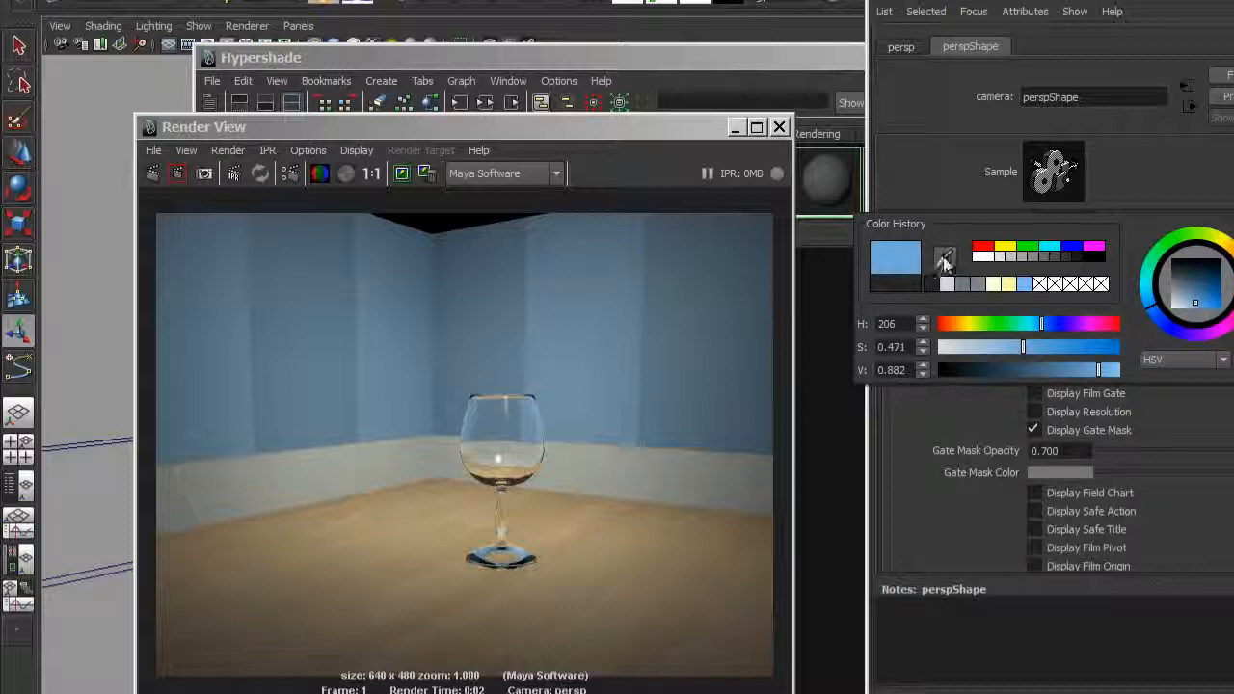
click(716, 284)
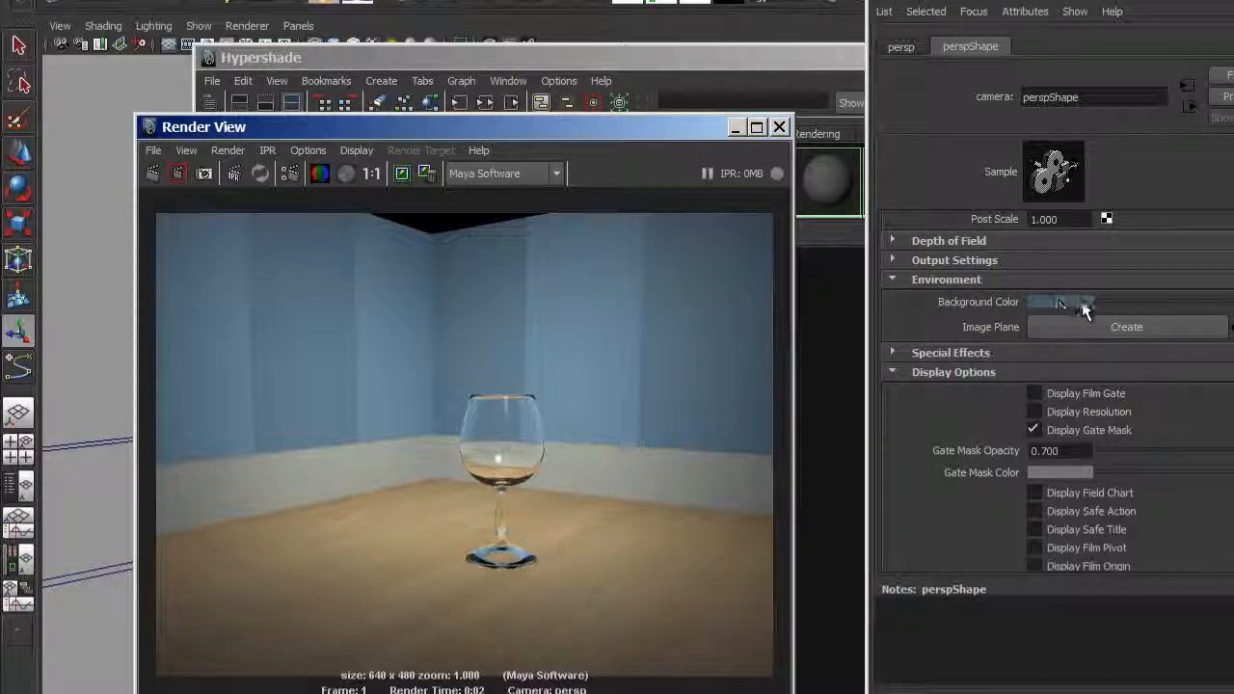
click(152, 172)
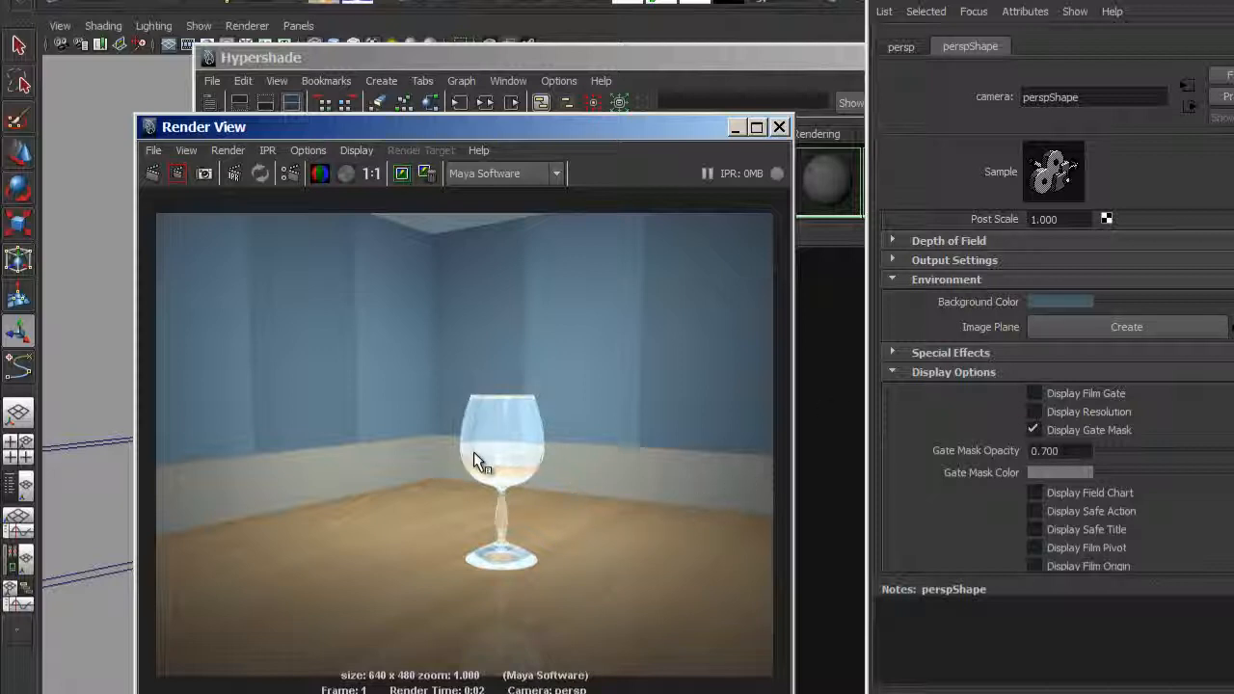
Step: Darken the camera's Background Color to a near-black blue and render, fine-tuning its brightness slightly with a second render
drag(1233, 309, 1051, 307)
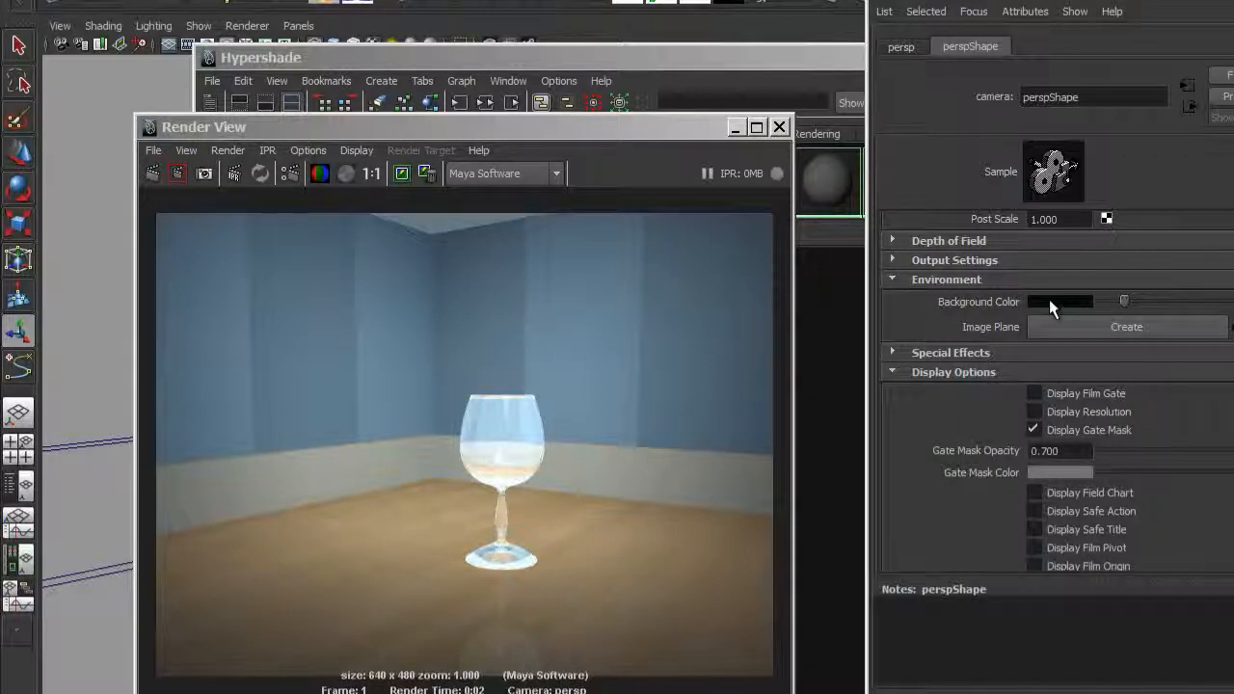
click(1052, 303)
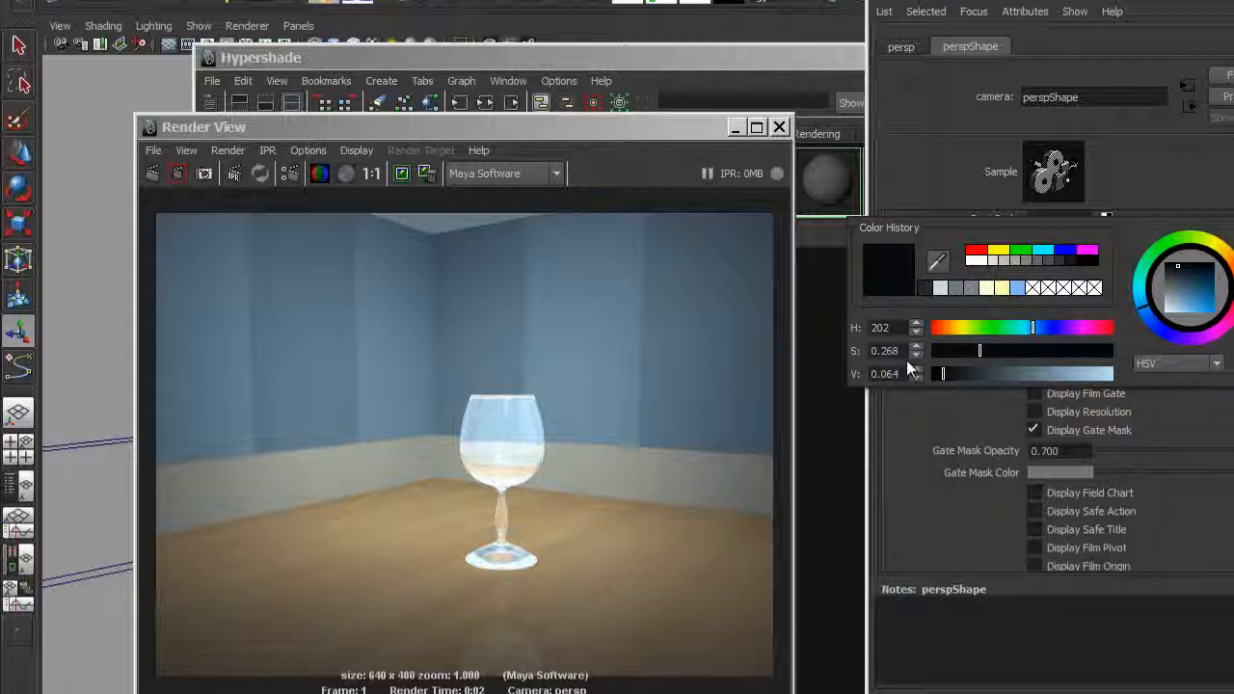
click(154, 174)
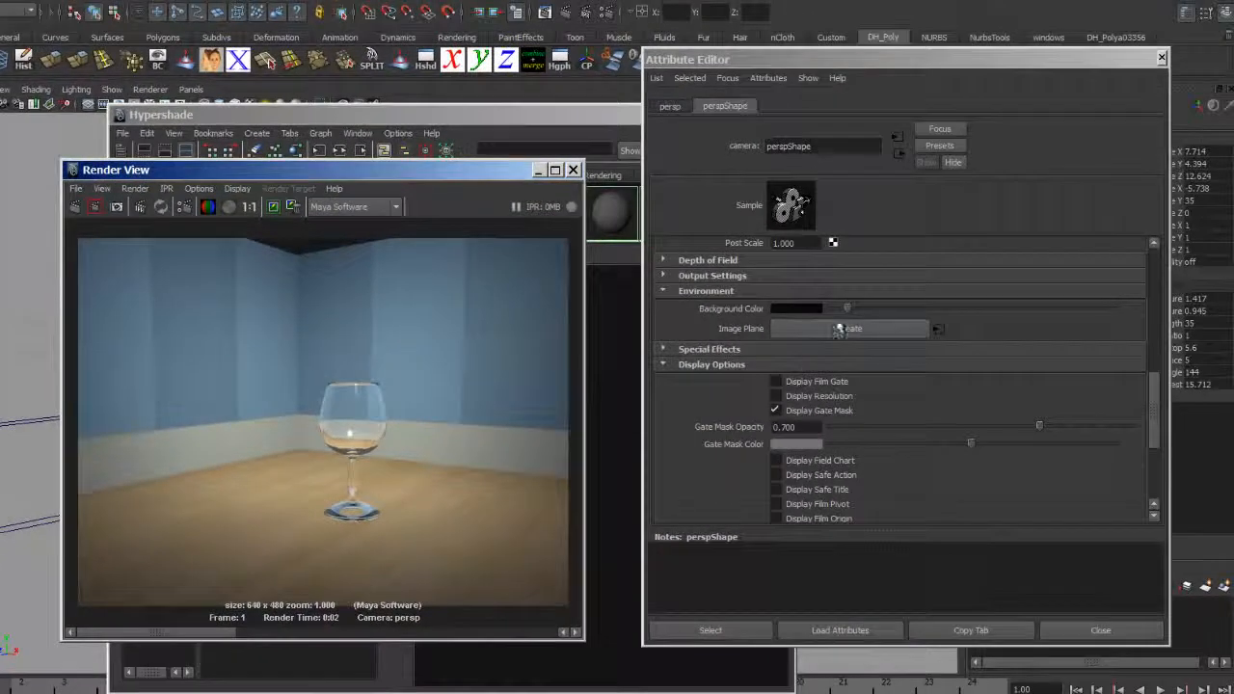
drag(848, 307, 852, 308)
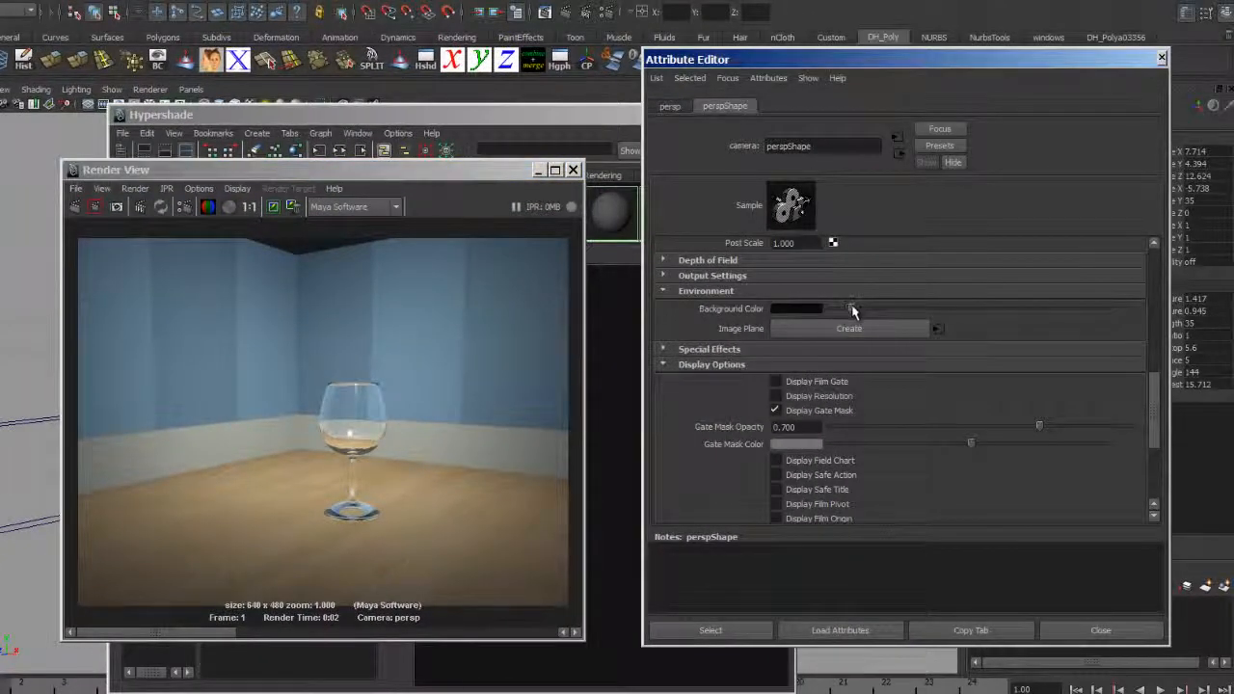
click(75, 208)
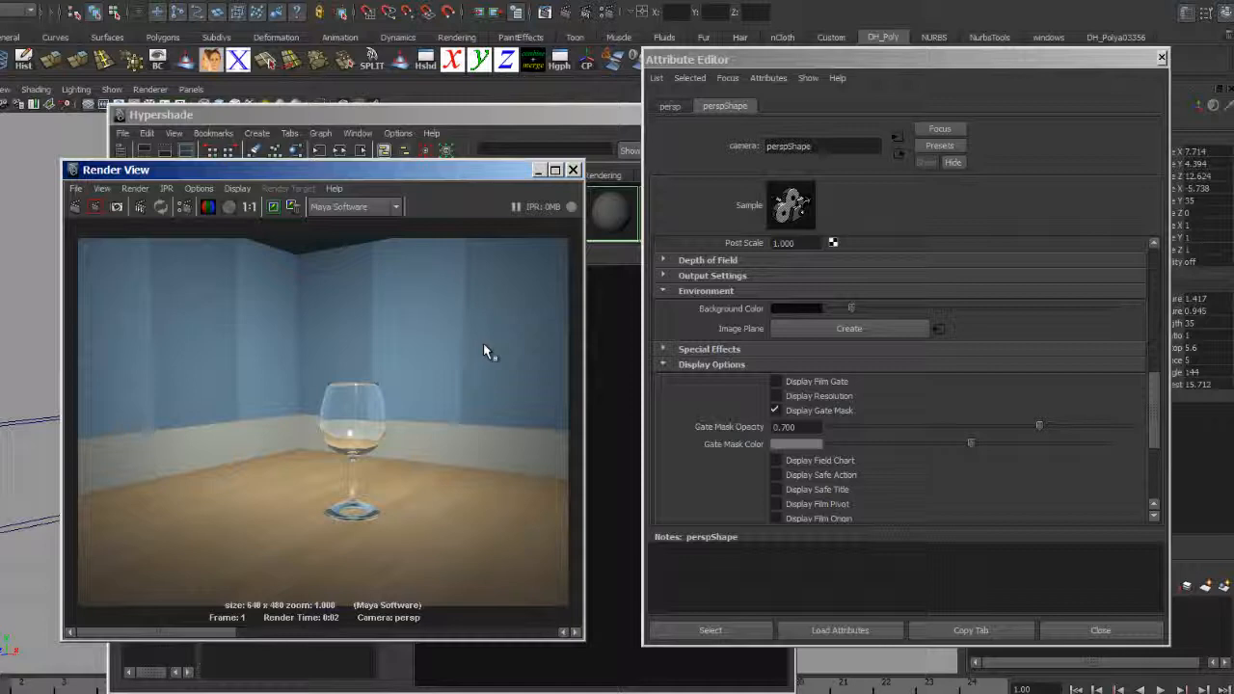
Step: Close the camera's attributes and open the phong2 glass material's attributes from the Hypershade, keeping the render window visible beside them
click(1162, 58)
click(667, 110)
drag(612, 110, 977, 64)
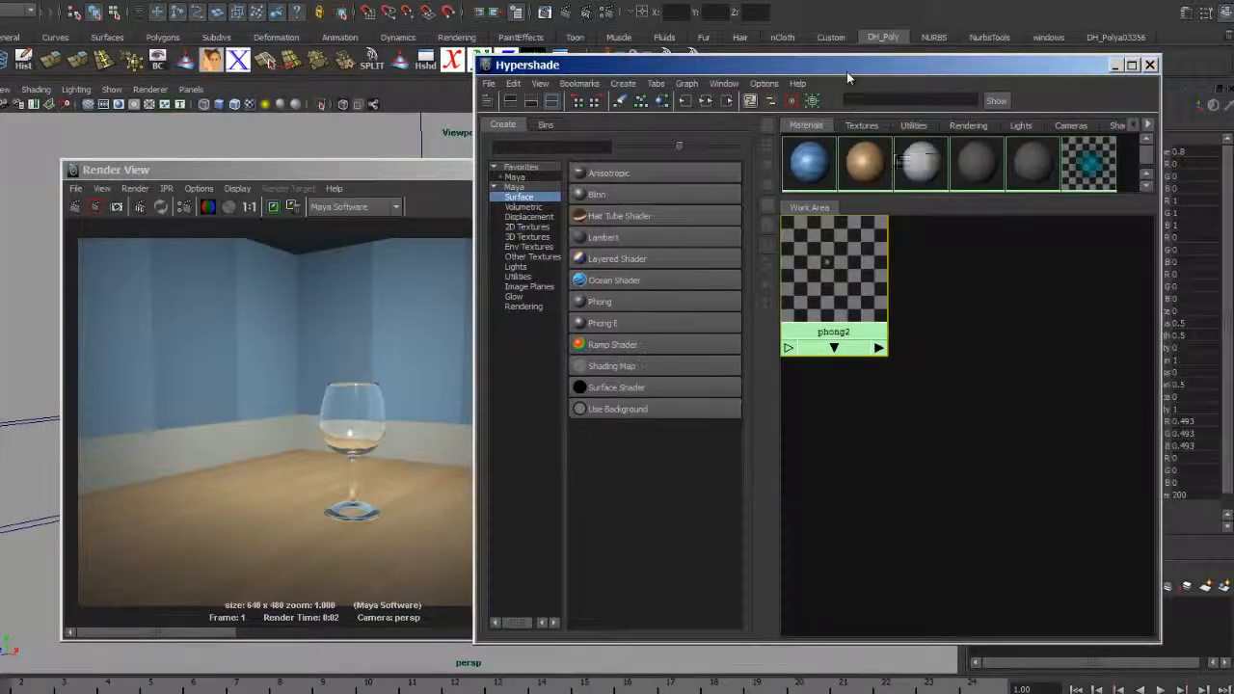
double_click(842, 265)
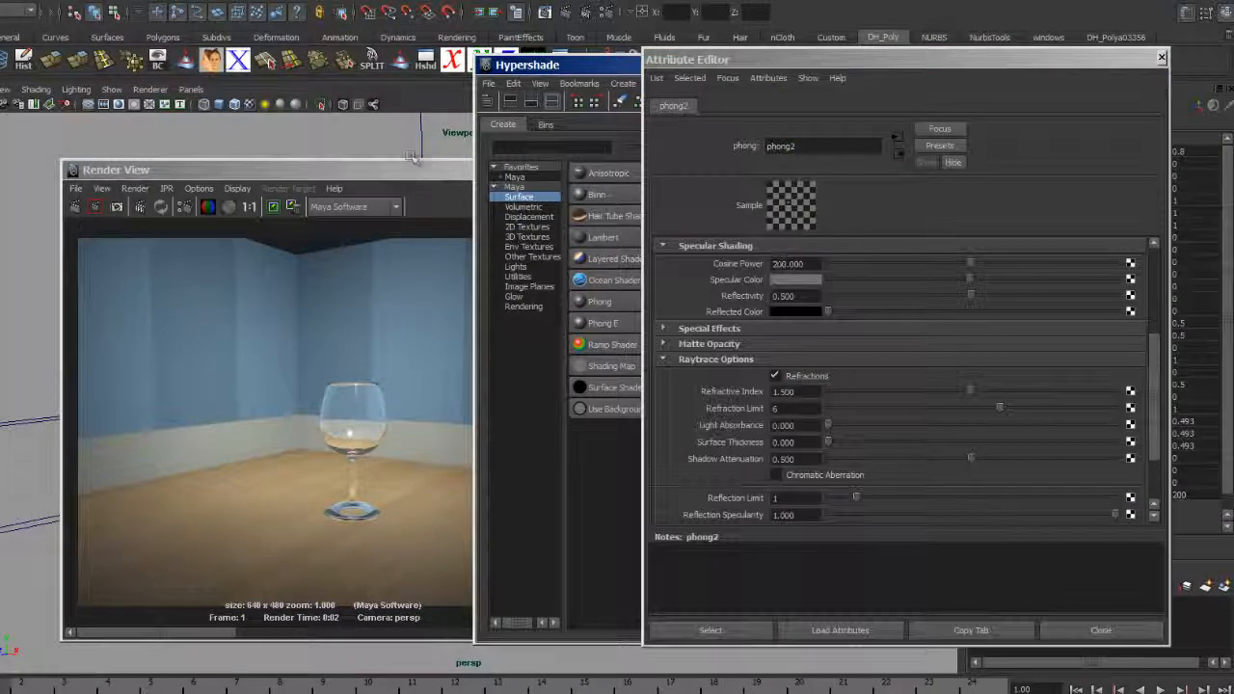
drag(413, 172, 353, 141)
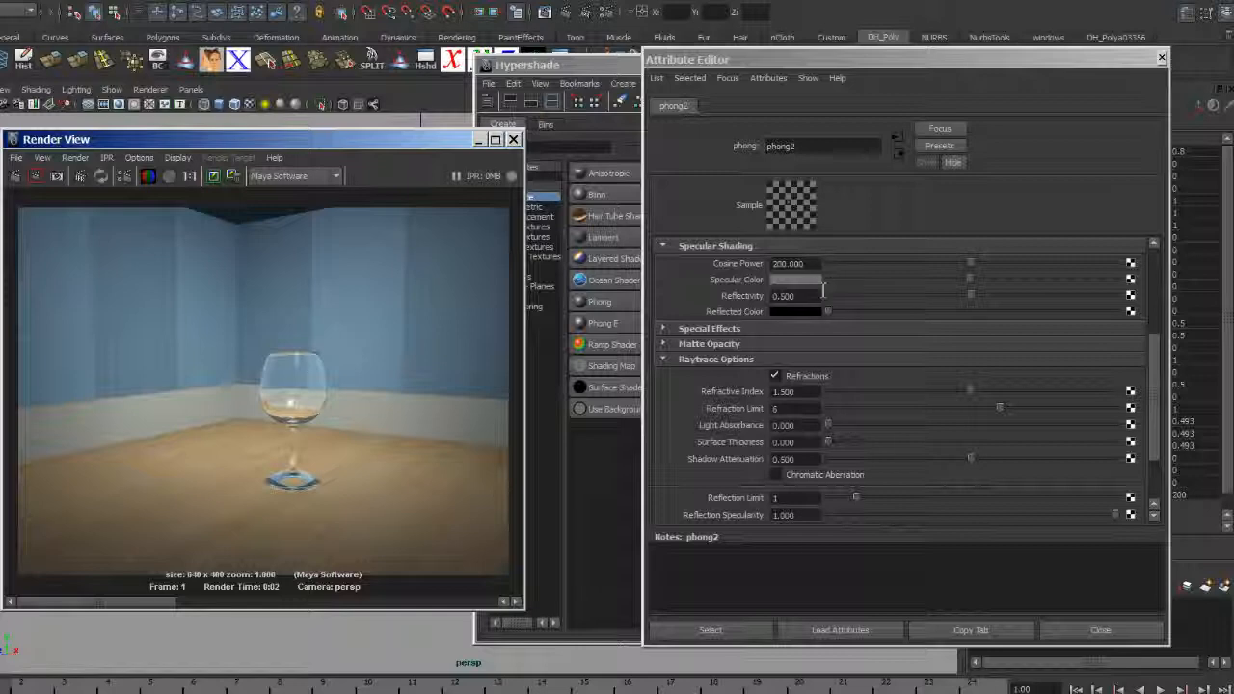
Step: Test-render the goblet with phong2's Reflectivity at 1.000, reduce the Reflectivity to 0.237 and render again
drag(972, 295, 1164, 311)
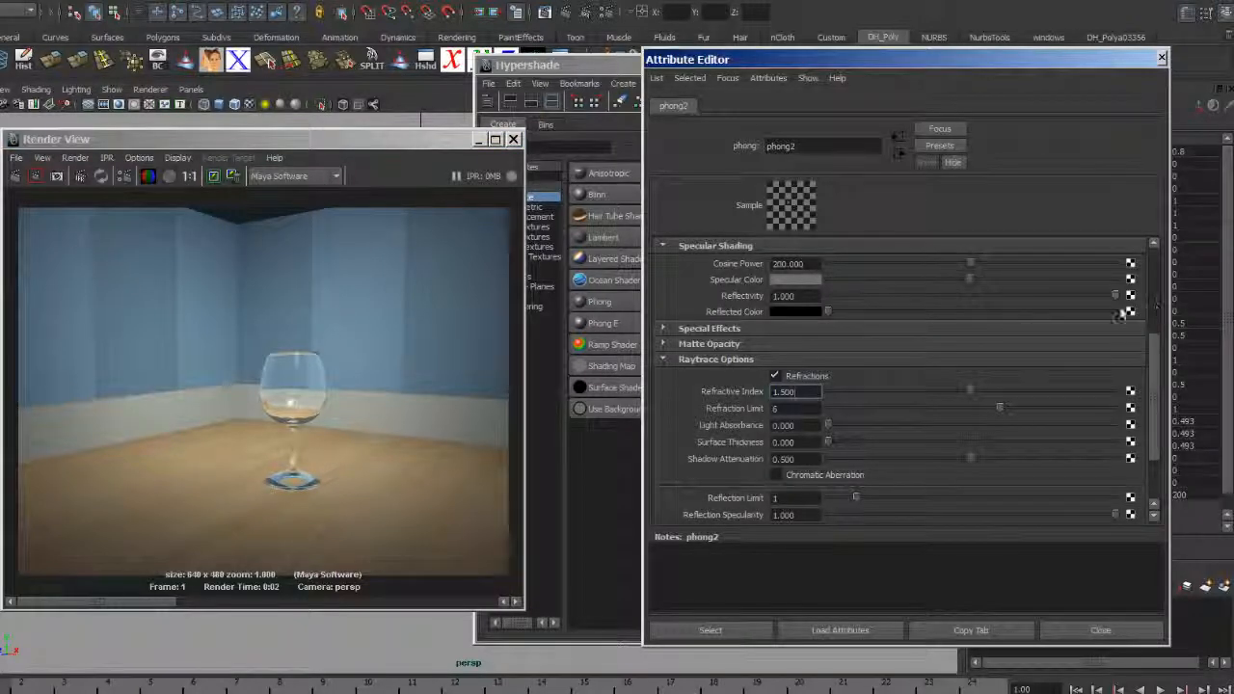
click(15, 175)
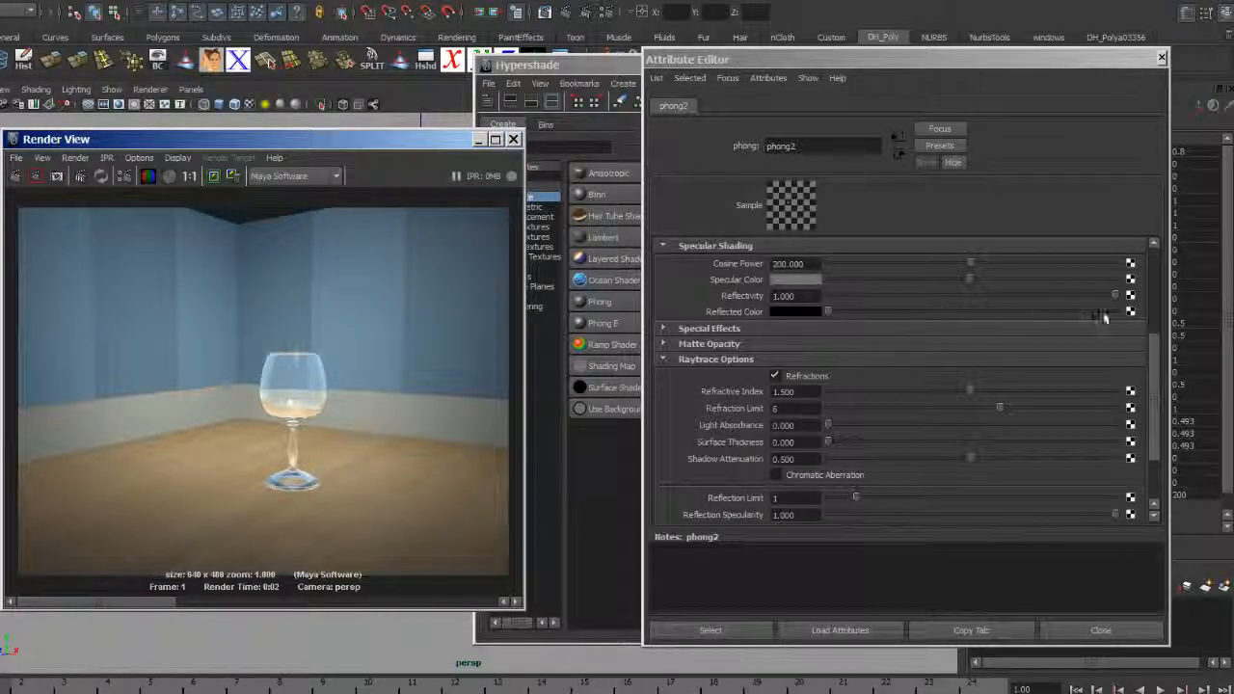
drag(1115, 295, 901, 318)
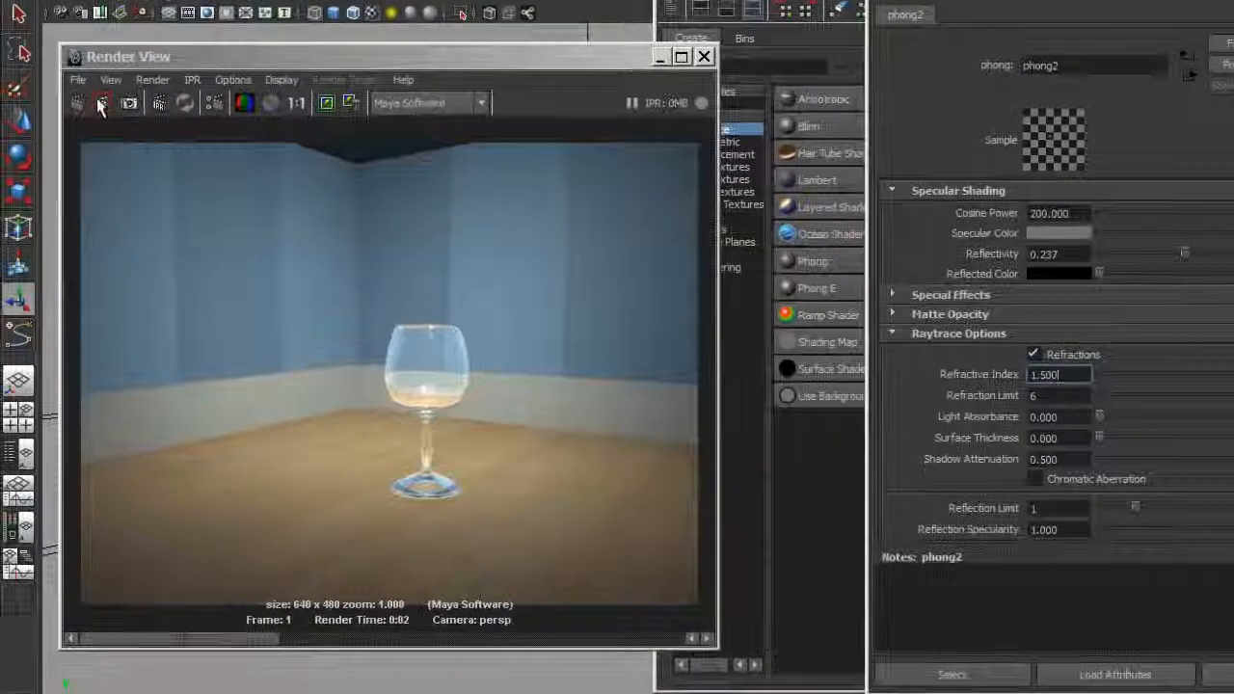
click(26, 163)
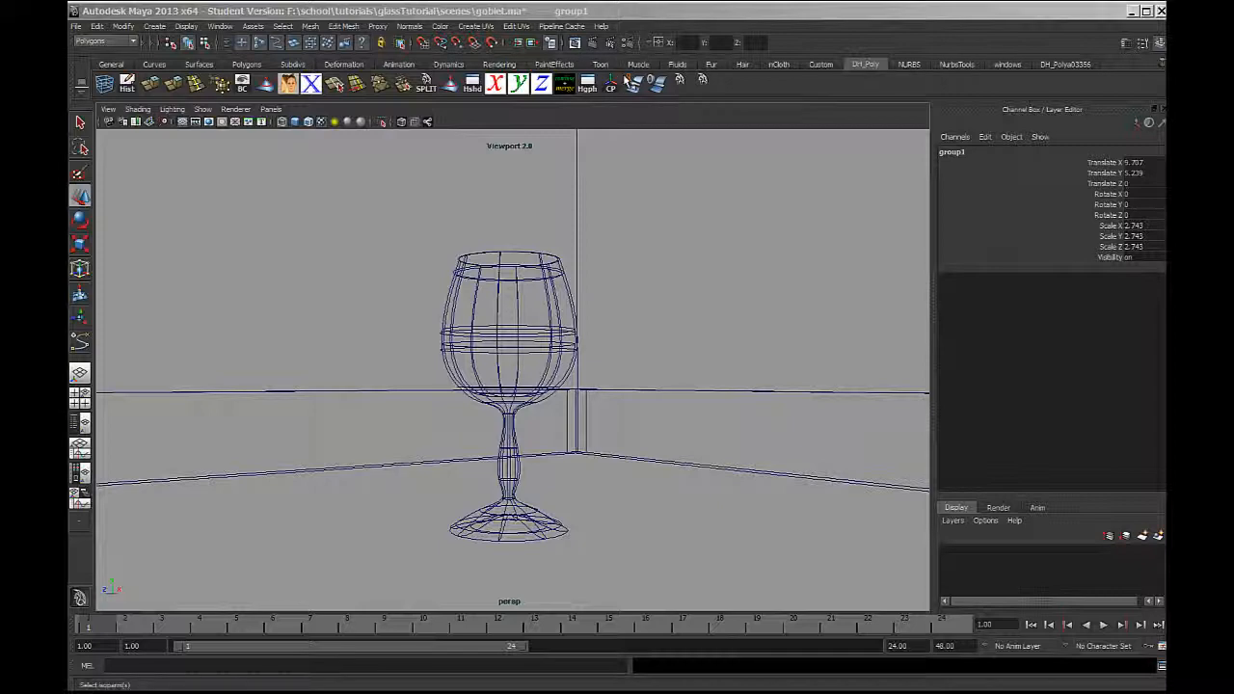
Step: Select the goblet surface, show its phong2 material attributes and place the attribute window beside the goblet
click(507, 260)
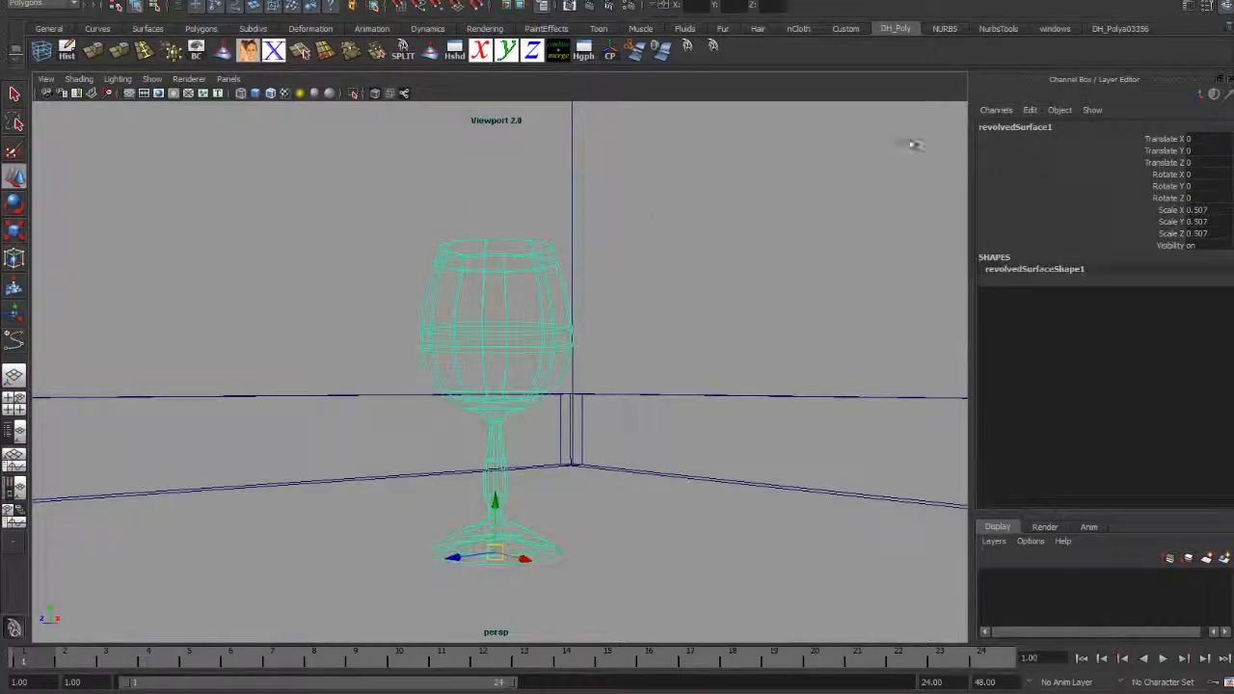
key(ctrl+a)
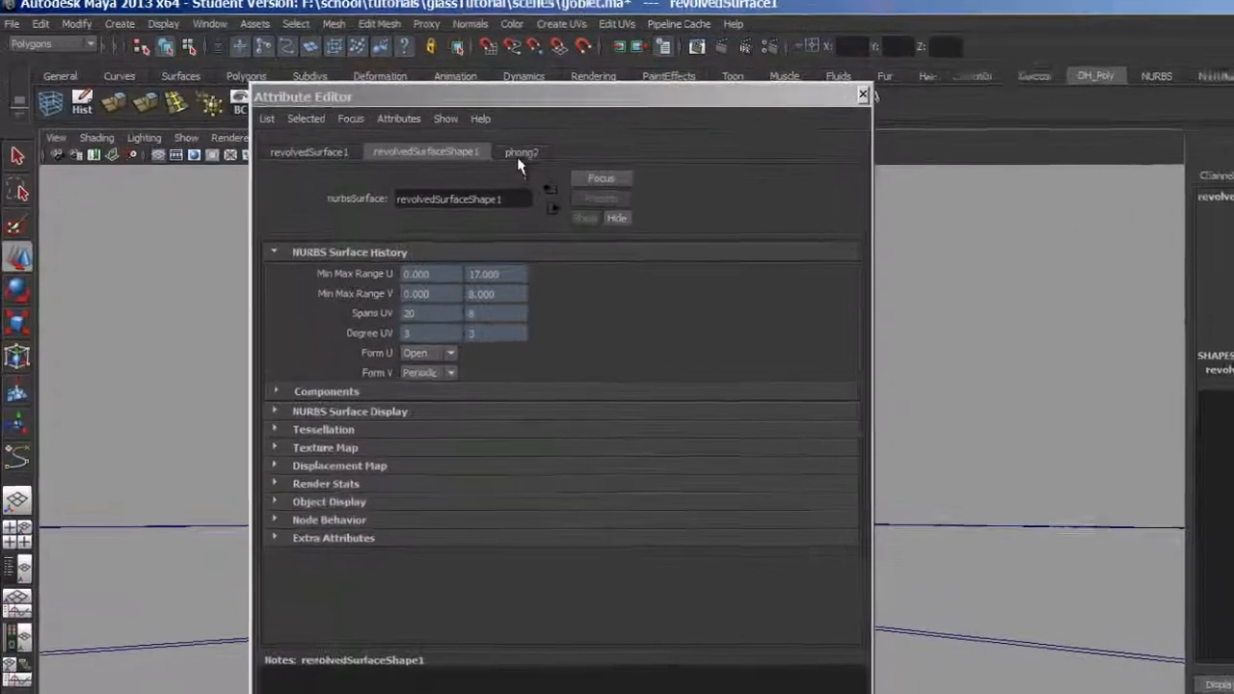
click(457, 110)
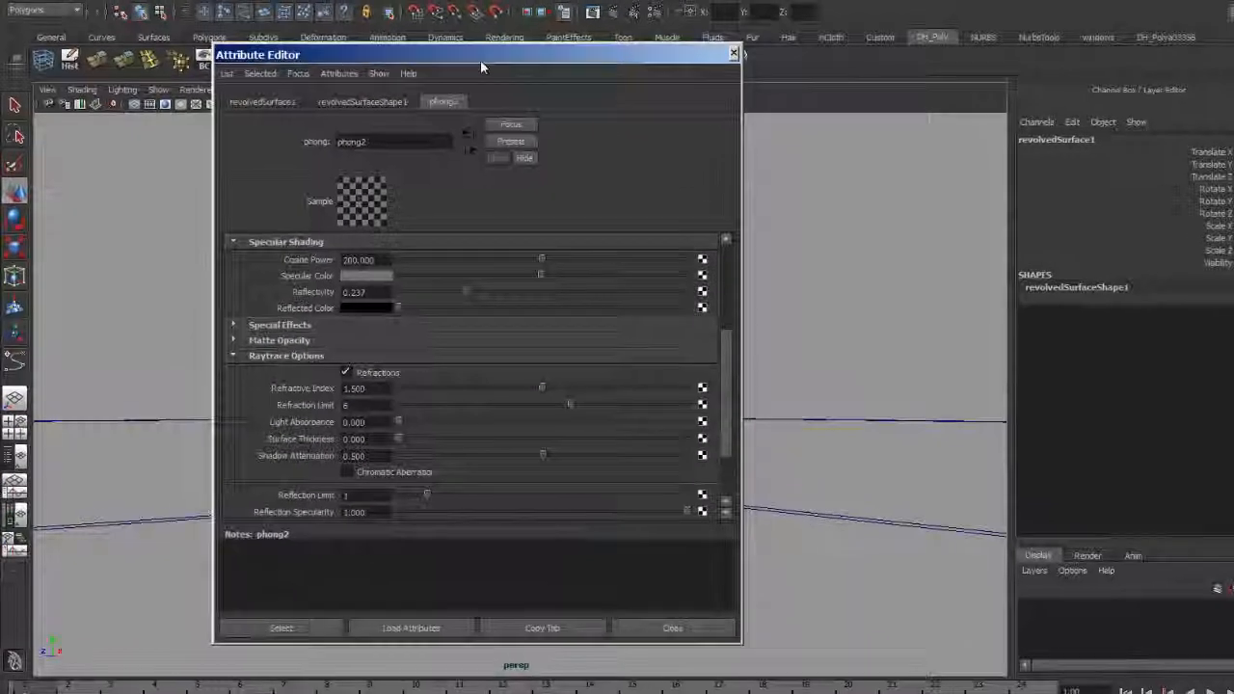
drag(550, 92, 964, 109)
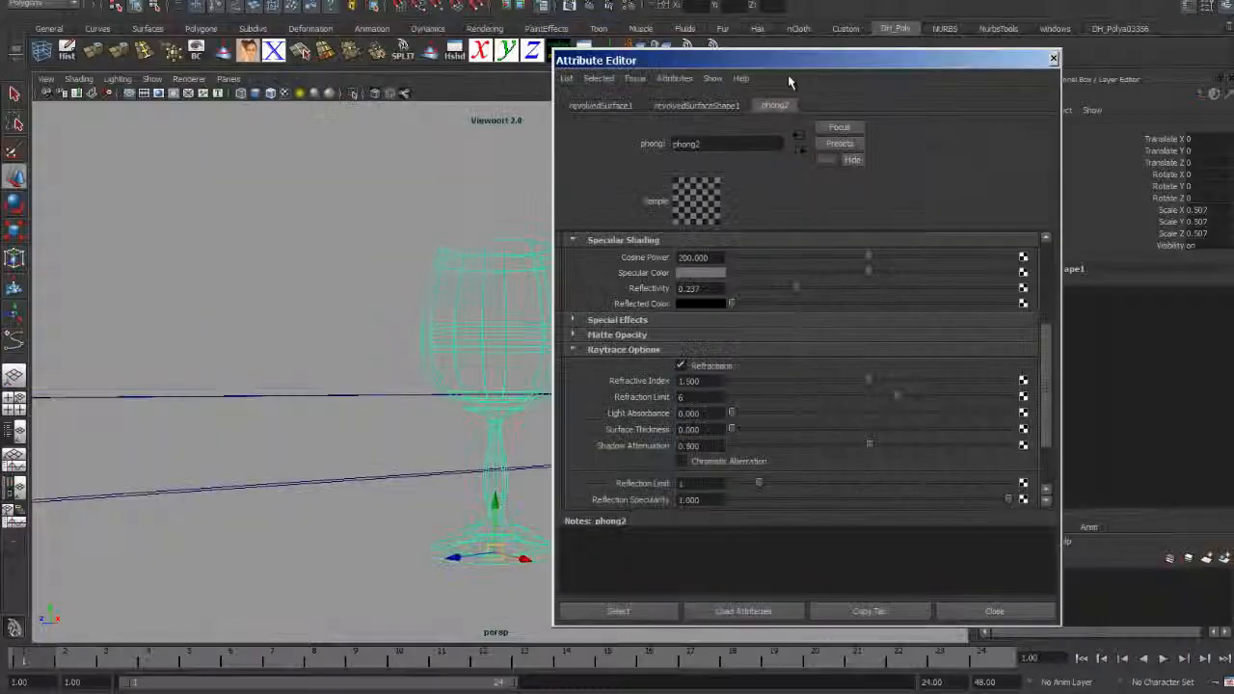
Step: Open the render settings beside the material attributes and set the Raytracing Quality Refractions to 6
click(631, 7)
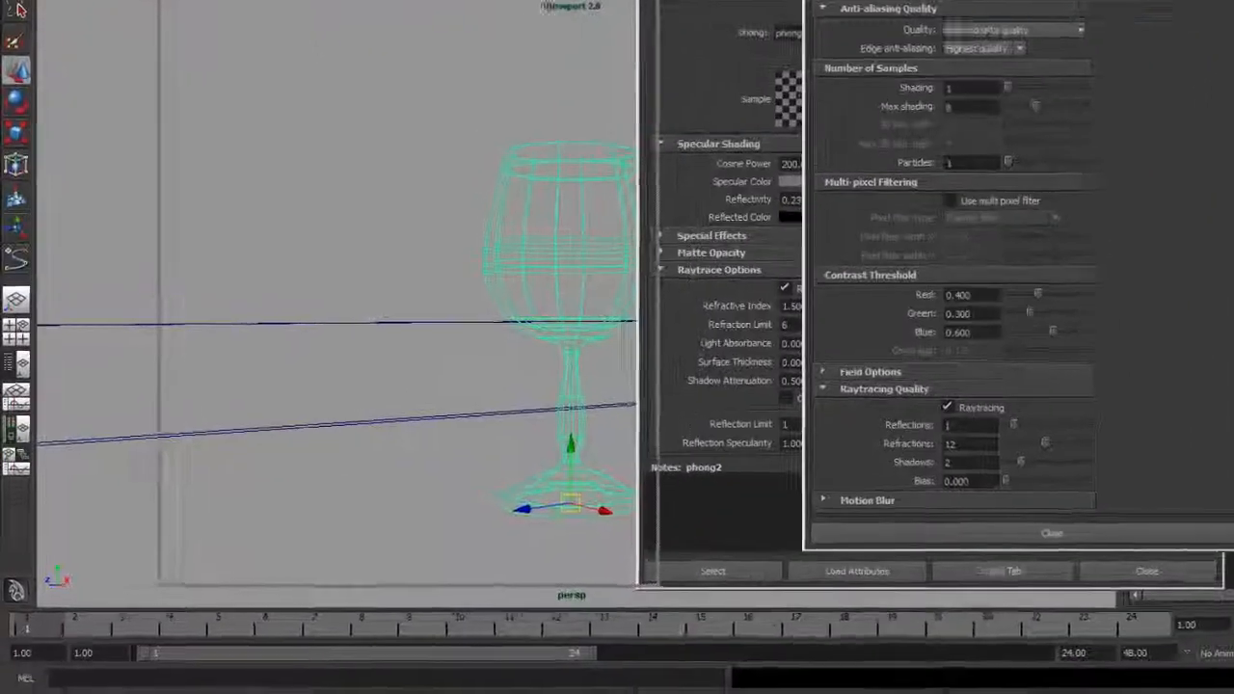
drag(416, 1, 383, 1)
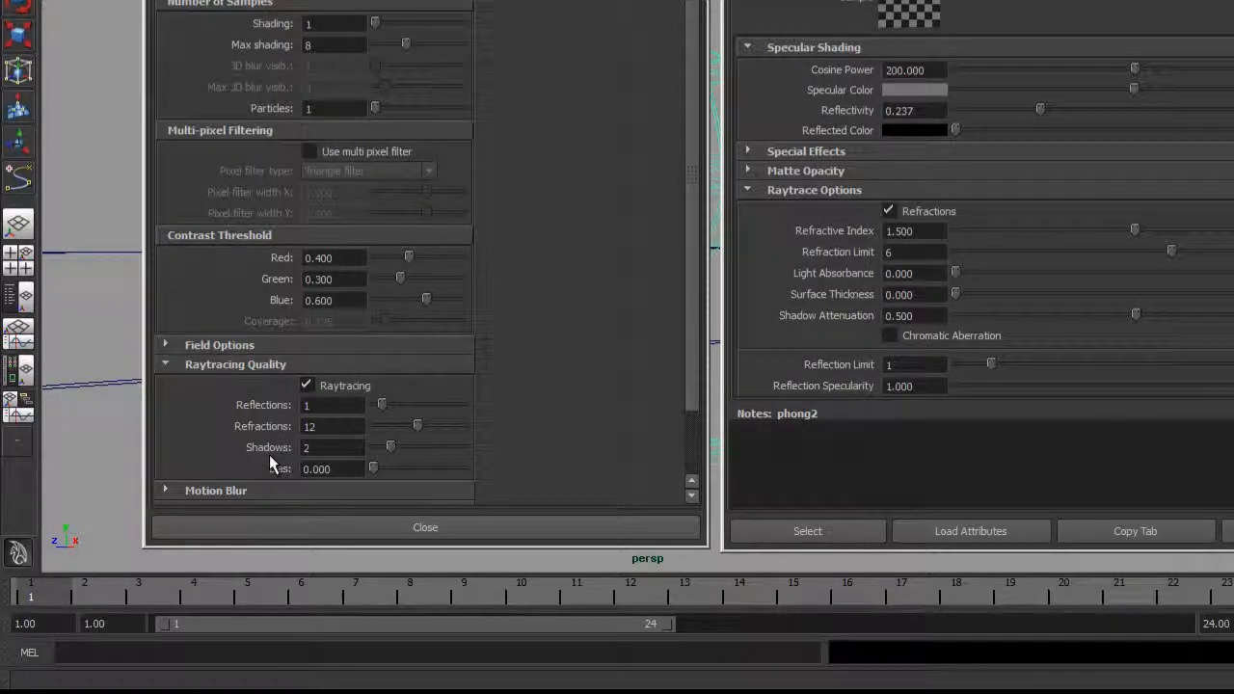
double_click(333, 428)
text(6)
key(Return)
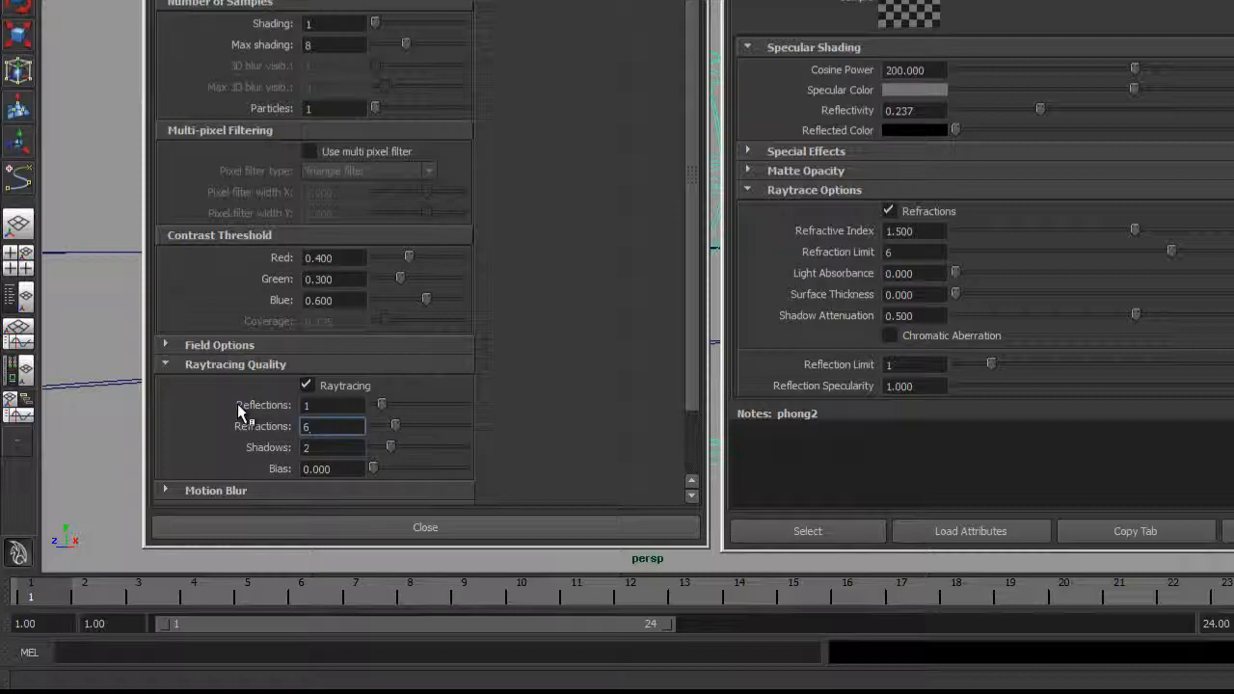